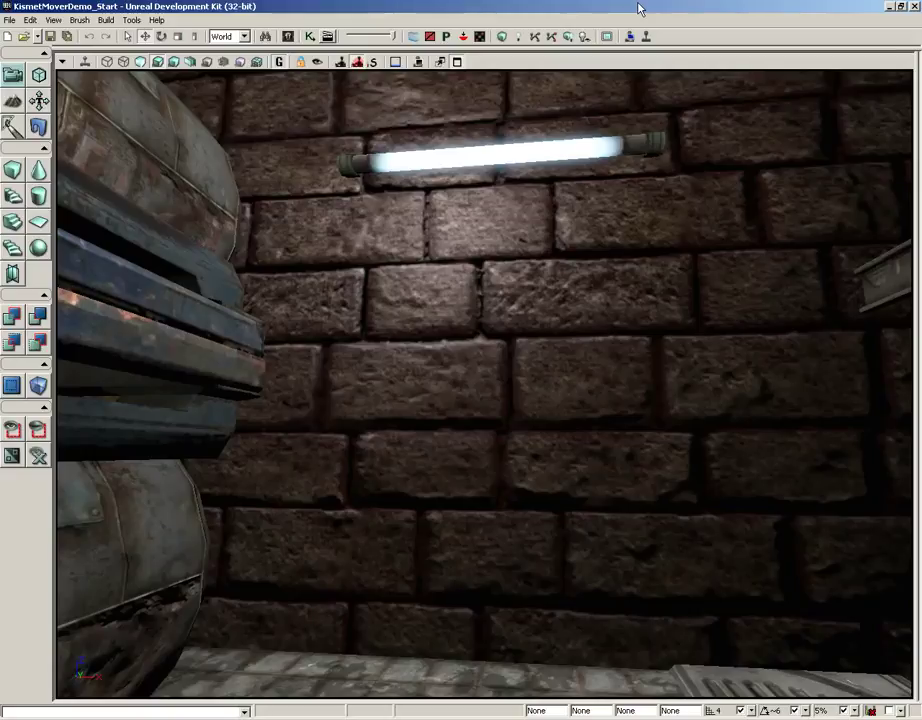
Examine the brick wall's surface beneath the fluorescent light up close and from an angle in the level viewport.
{"action": "scroll", "coordinate": [531, 286], "scroll_direction": "up", "scroll_amount": 10}
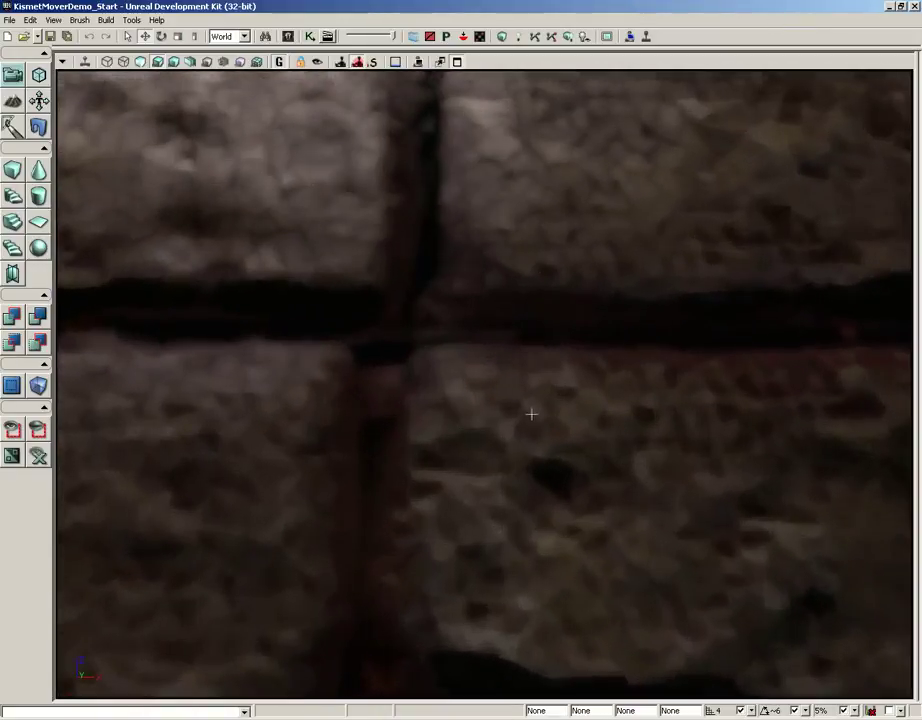
{"action": "right_click_drag", "start_coordinate": [531, 414], "coordinate": [430, 338]}
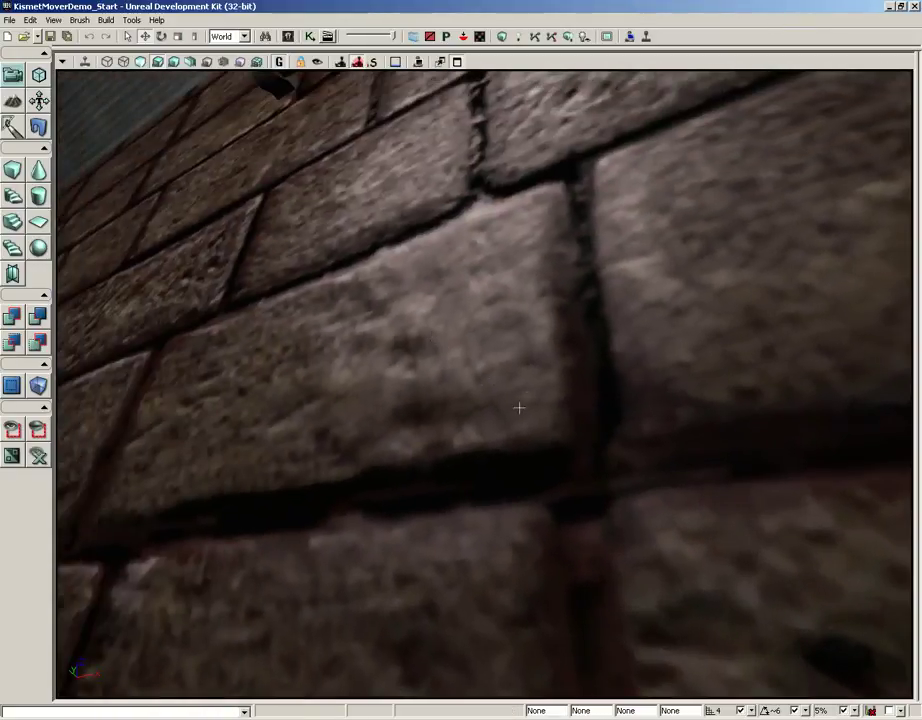
{"action": "right_click_drag", "start_coordinate": [556, 165], "coordinate": [512, 372]}
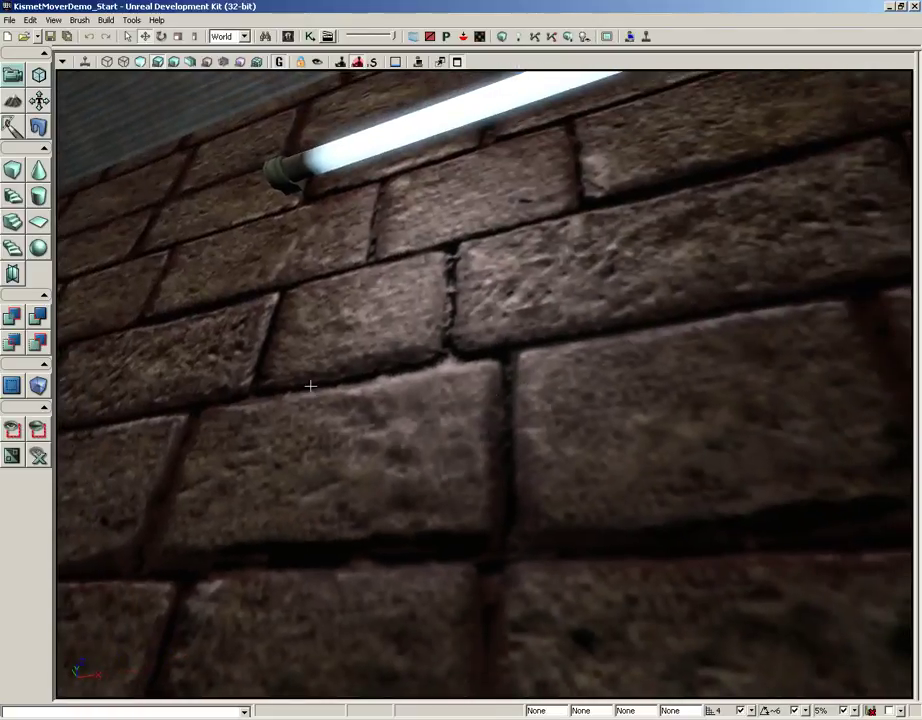
{"action": "right_click_drag", "start_coordinate": [309, 387], "coordinate": [496, 424]}
{"action": "left_click_drag", "start_coordinate": [496, 424], "coordinate": [456, 485]}
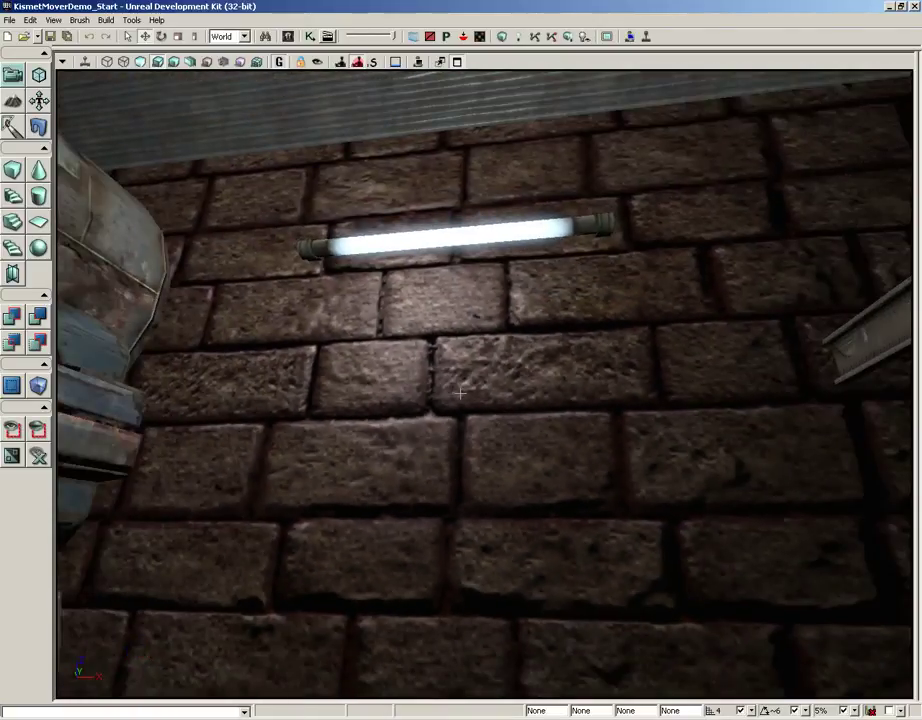
Open the M_BrickDemo material from the Content Browser and bring its brick normal map Texture Sample into focus.
{"action": "left_click", "coordinate": [287, 37]}
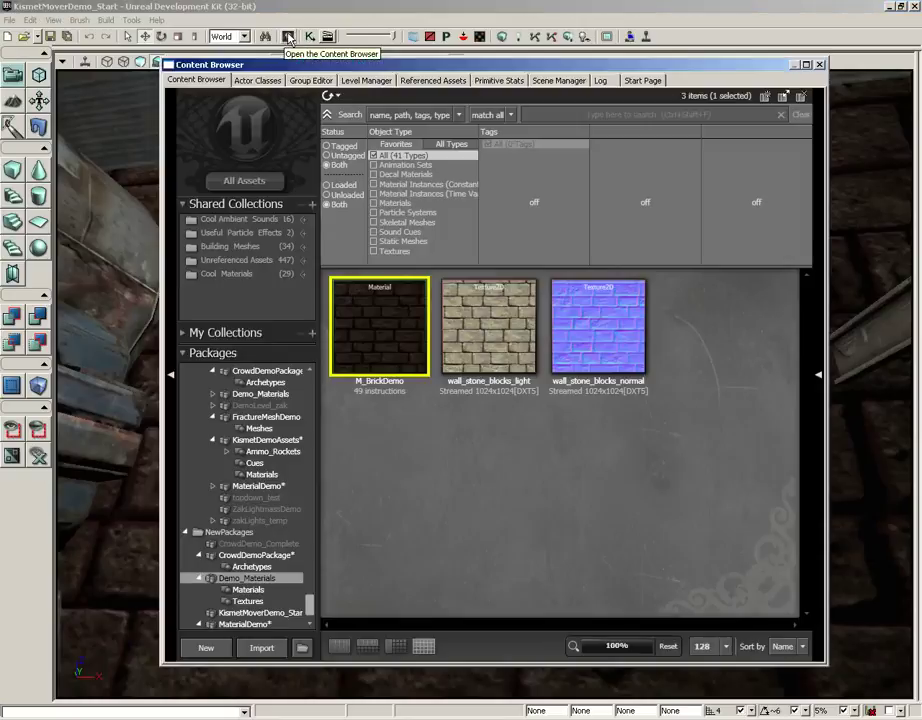
{"action": "double_click", "coordinate": [387, 333]}
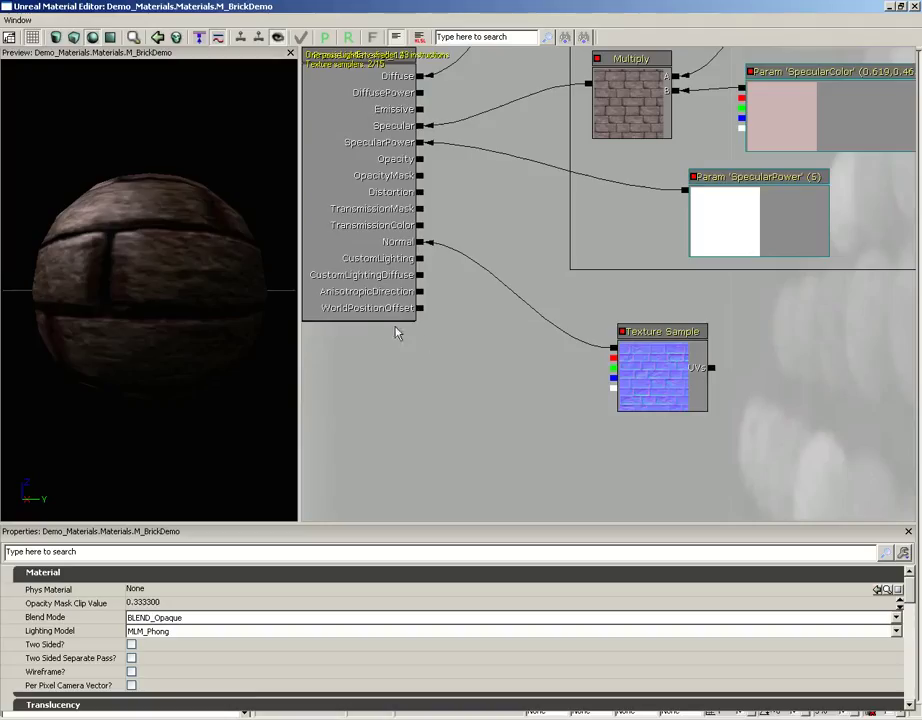
{"action": "left_click_drag", "start_coordinate": [407, 387], "coordinate": [348, 350]}
{"action": "left_click_drag", "start_coordinate": [661, 334], "coordinate": [666, 307]}
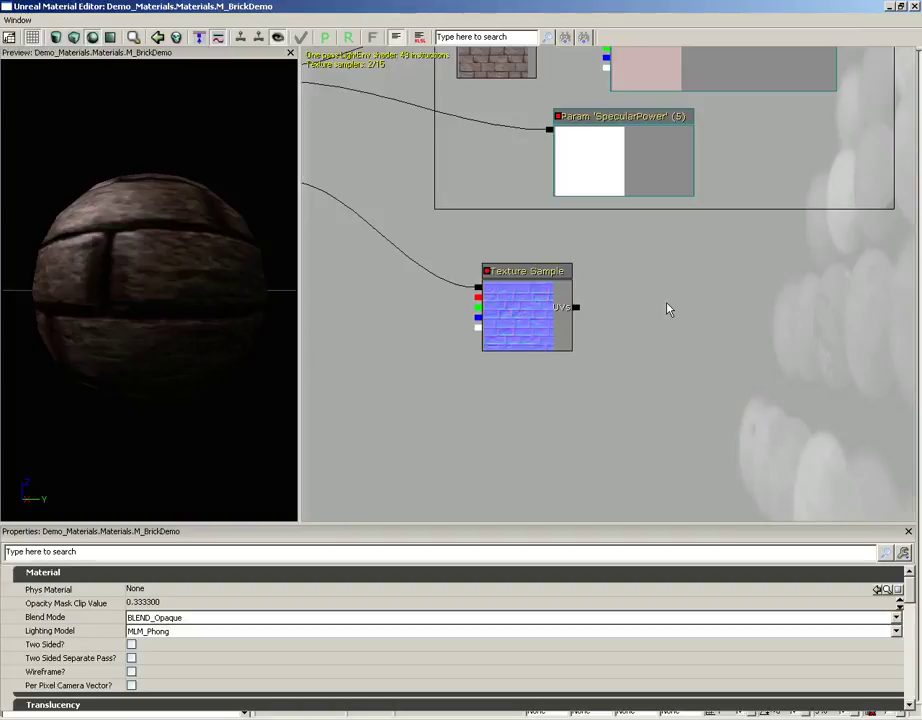
Search all assets in the Content Browser for "detail" and select the T_HU_Stone_ND texture.
{"action": "left_click", "coordinate": [887, 11]}
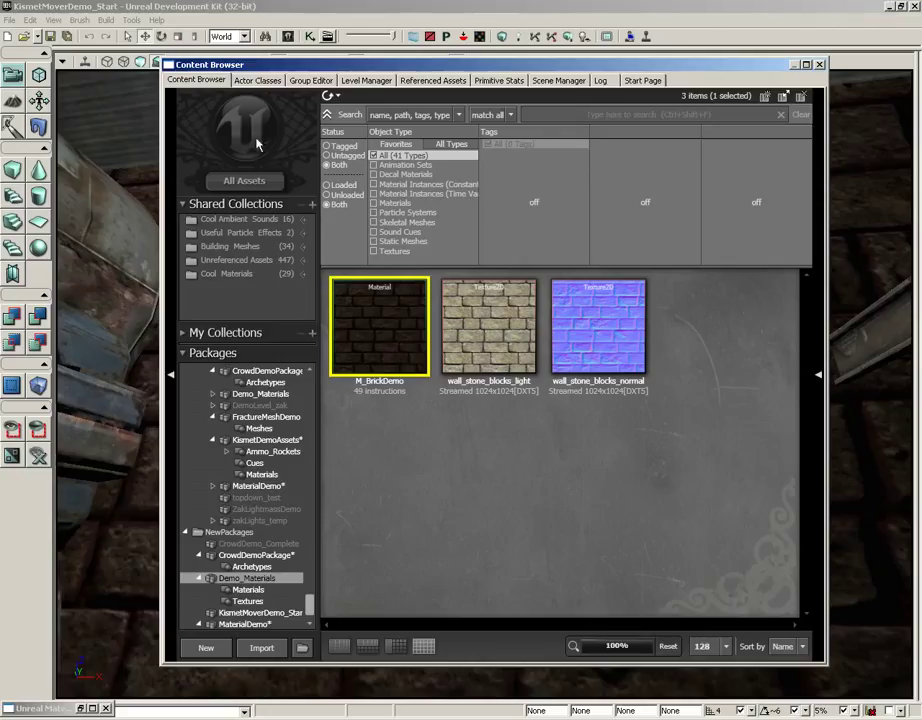
{"action": "left_click", "coordinate": [224, 182]}
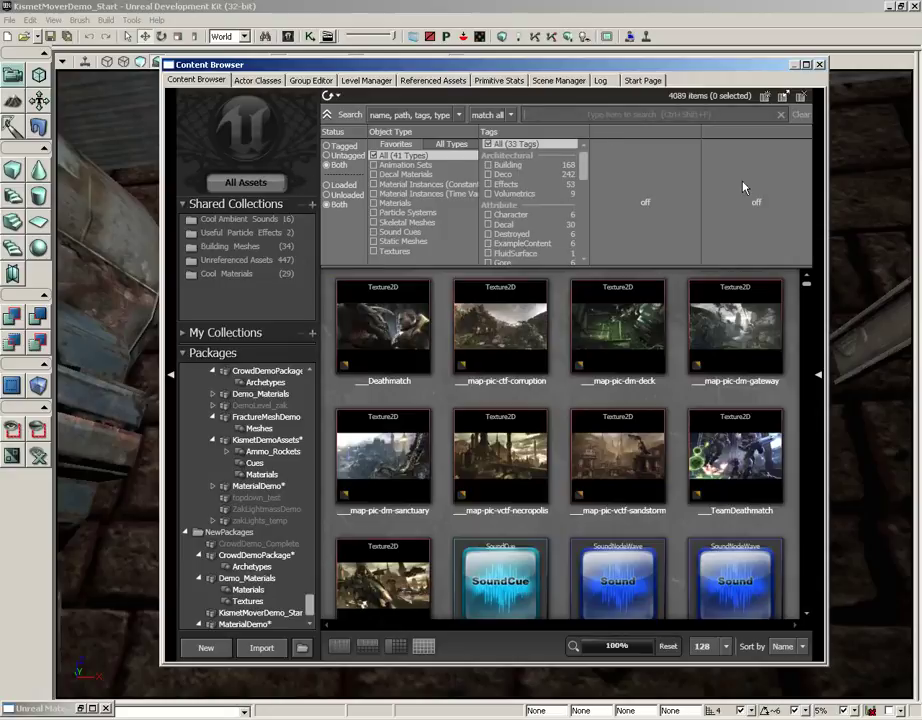
{"action": "type", "text": "detail"}
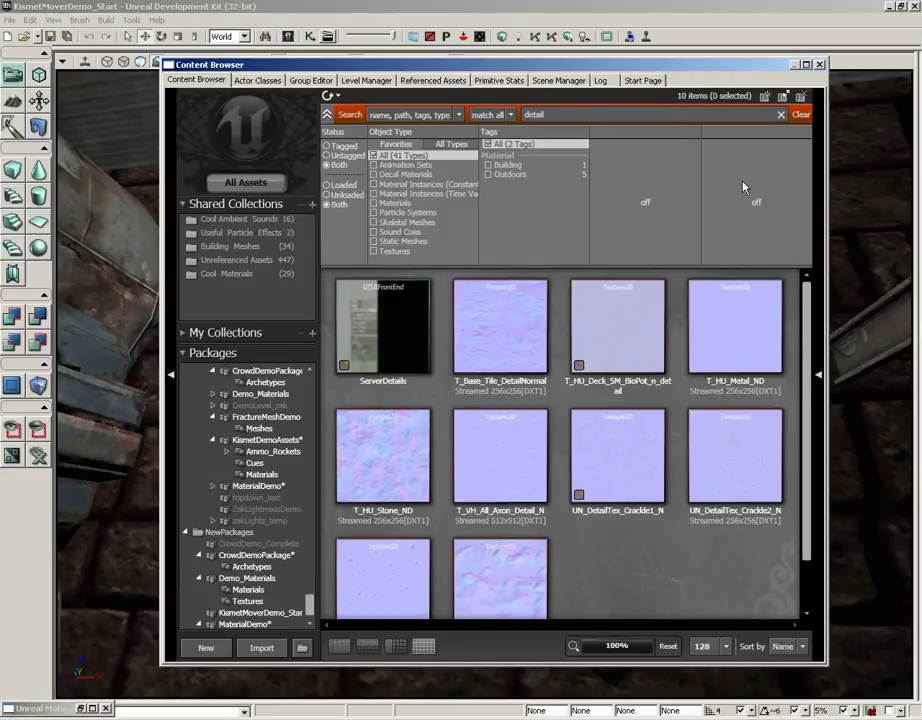
{"action": "scroll", "coordinate": [810, 500], "scroll_direction": "down", "scroll_amount": 2}
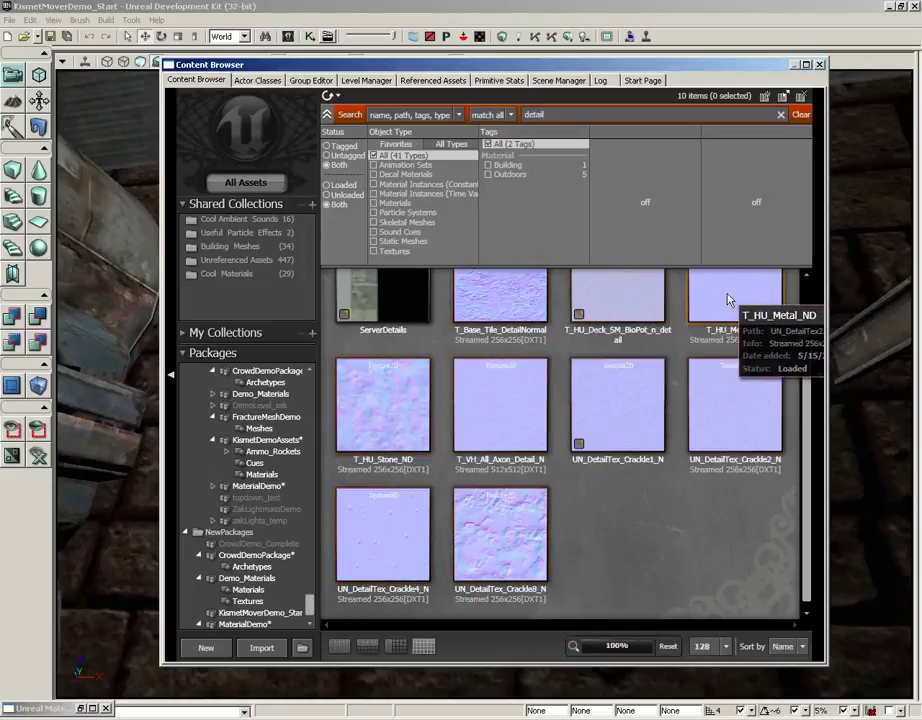
{"action": "left_click", "coordinate": [412, 402]}
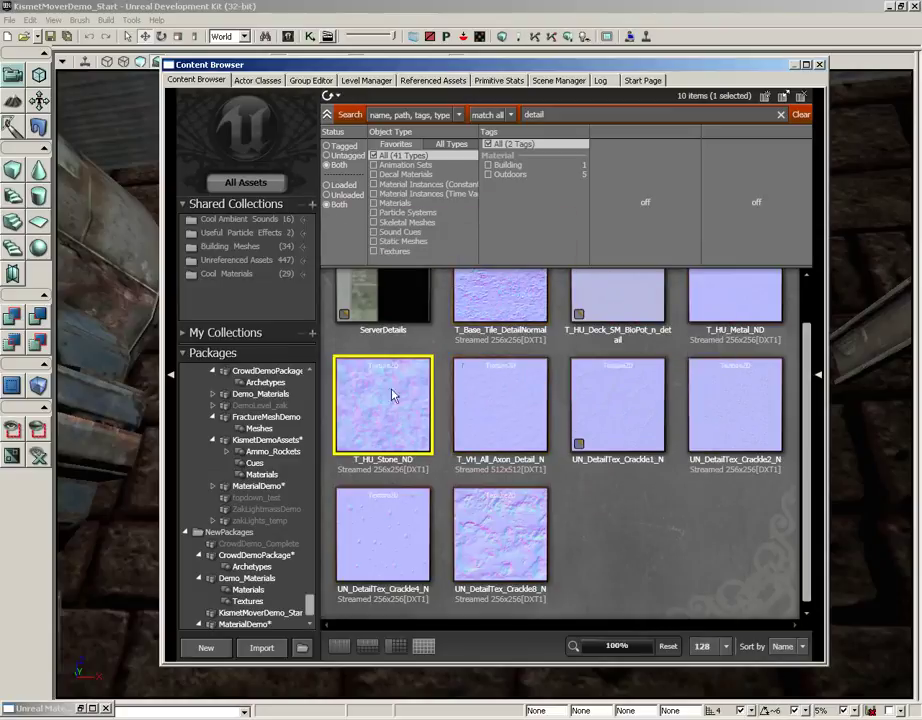
Add a Texture Sample of T_HU_Stone_ND to the M_BrickDemo material, beside the brick normal map sample.
{"action": "left_click", "coordinate": [84, 708]}
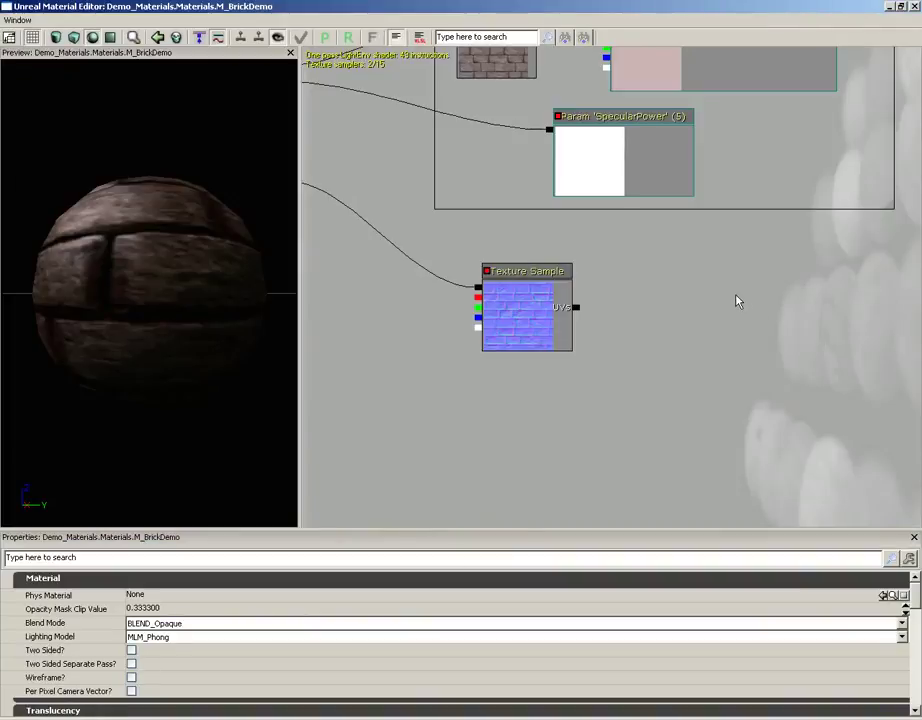
{"action": "left_click", "coordinate": [720, 317]}
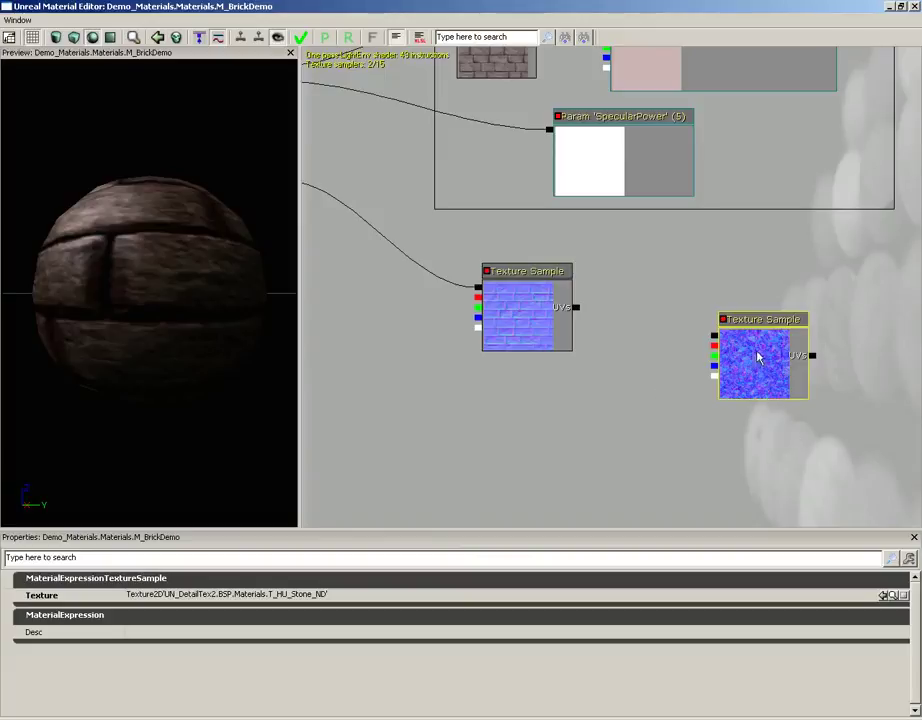
{"action": "left_click_drag", "start_coordinate": [757, 357], "coordinate": [757, 318]}
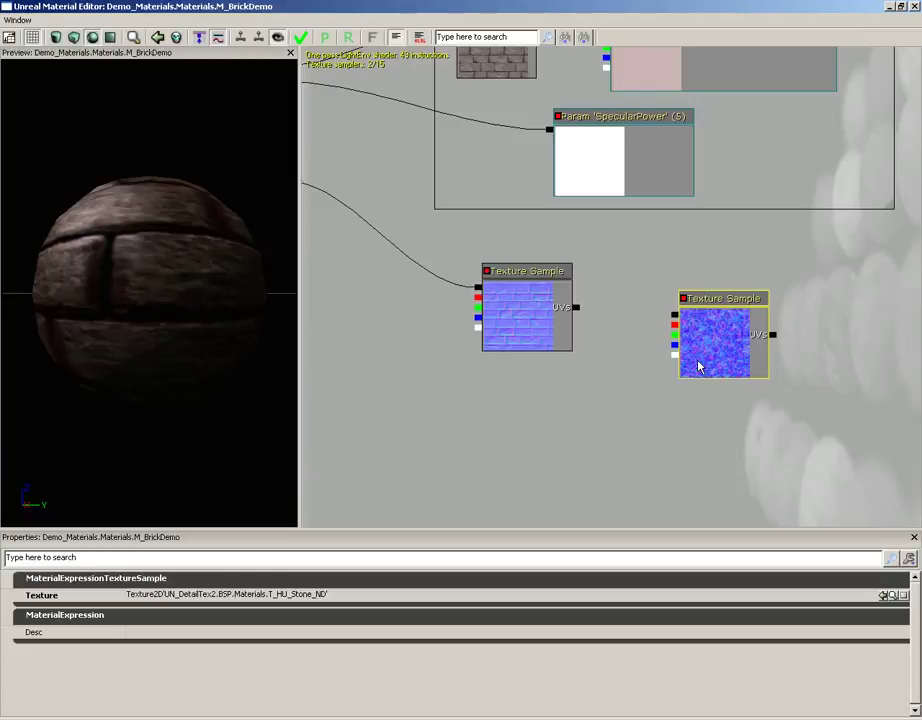
Add a ComponentMask node for R and G and place it between and below the two normal map texture samples.
{"action": "right_click", "coordinate": [564, 406]}
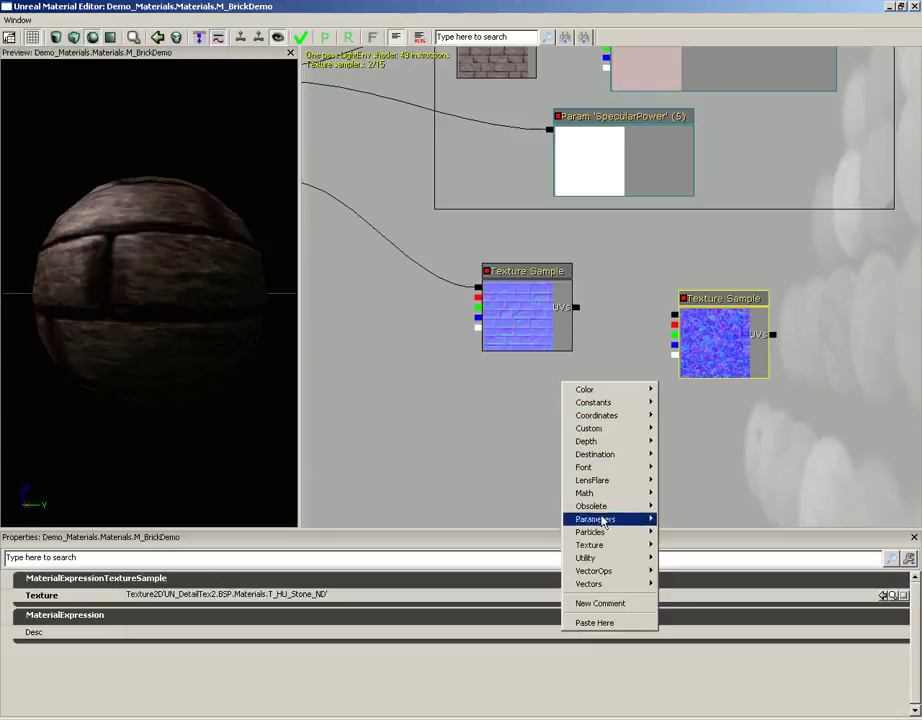
{"action": "mouse_move", "coordinate": [606, 558]}
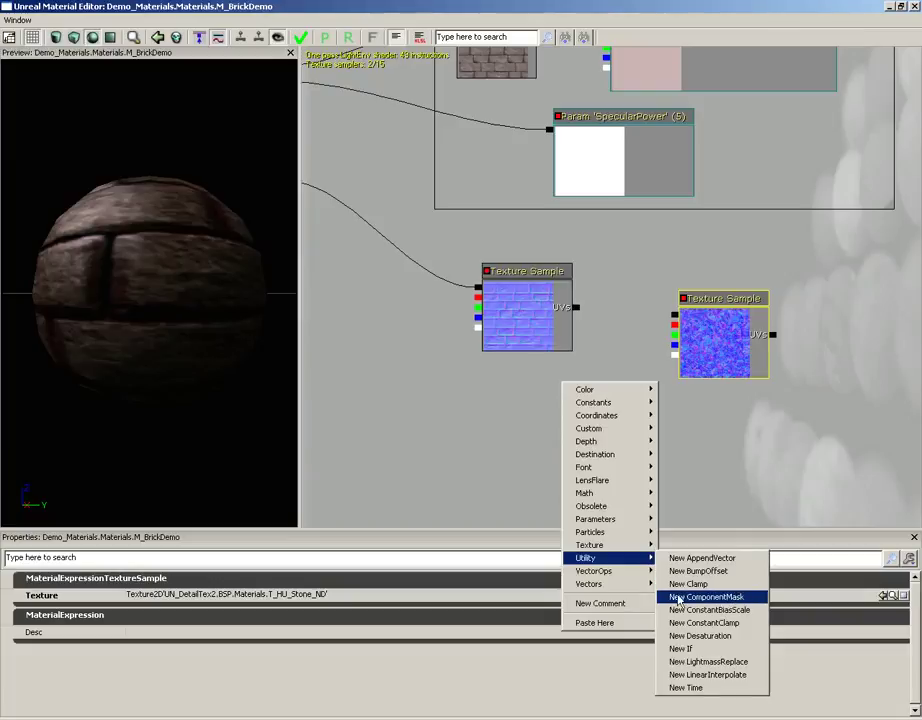
{"action": "left_click", "coordinate": [719, 598]}
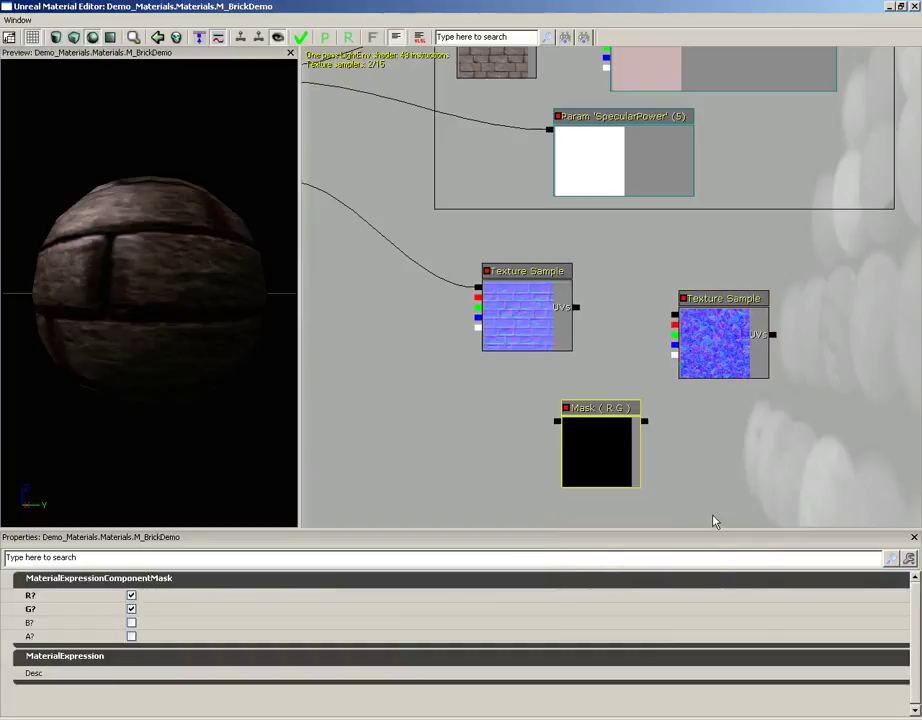
{"action": "left_click_drag", "start_coordinate": [726, 356], "coordinate": [774, 330]}
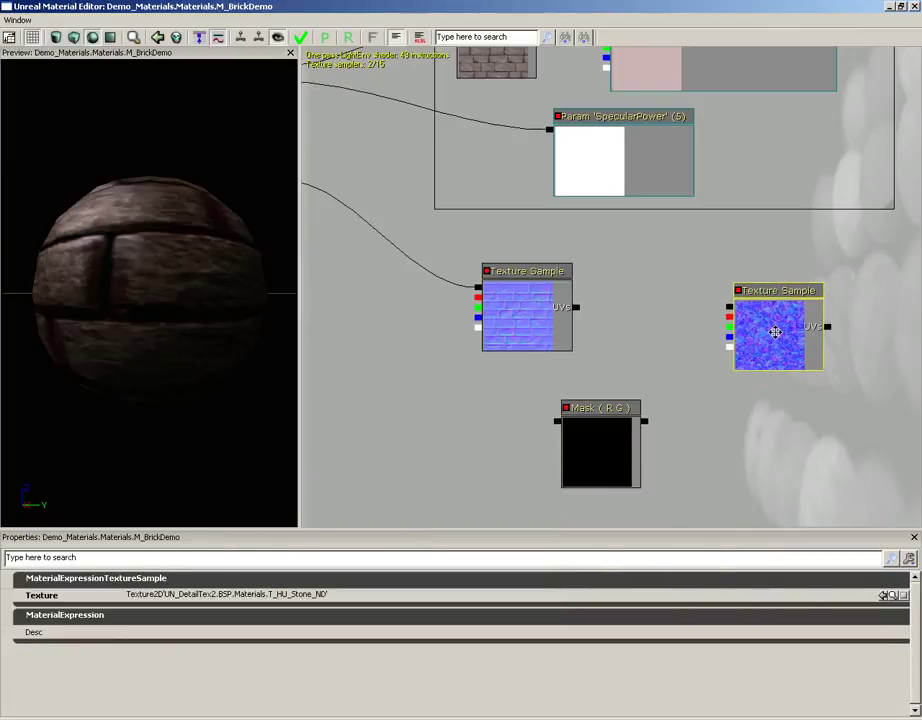
{"action": "left_click", "coordinate": [612, 459]}
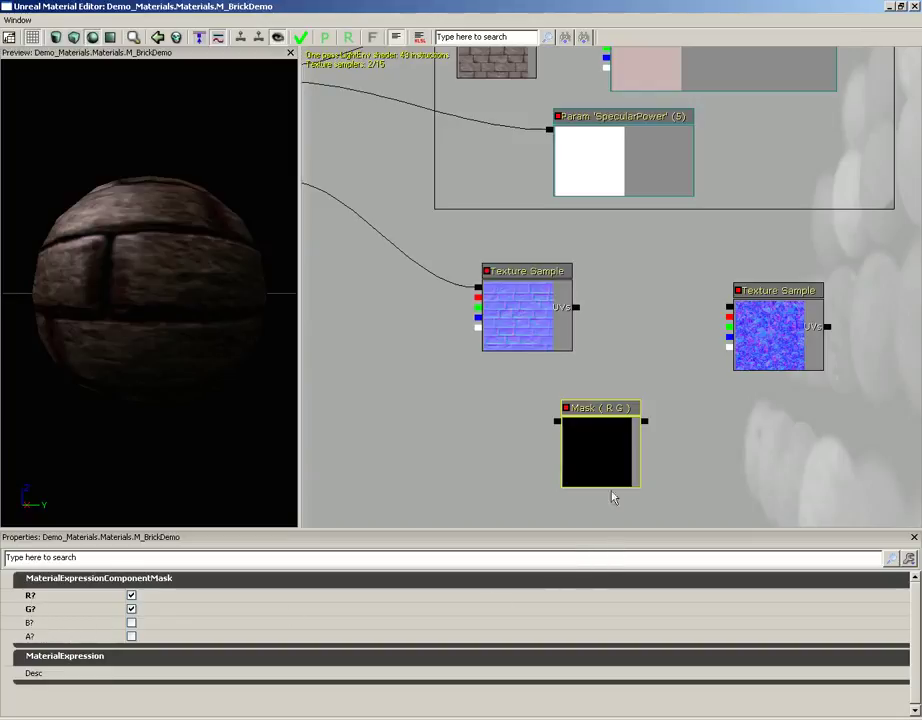
{"action": "left_click_drag", "start_coordinate": [590, 442], "coordinate": [640, 422]}
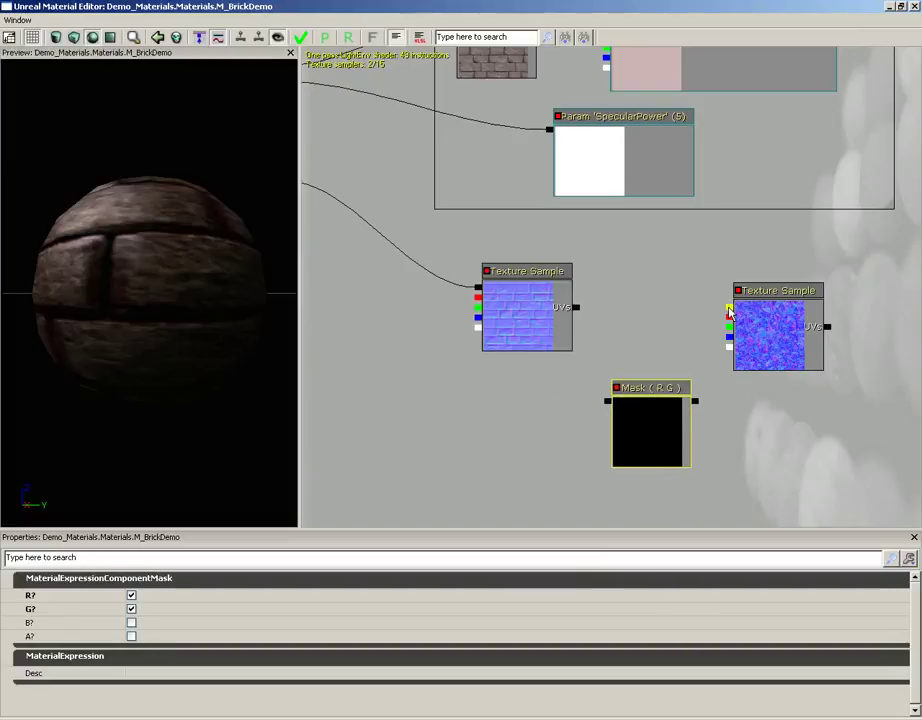
Connect the stone detail texture's main output to the R G mask's input and space the two nodes apart.
{"action": "left_click_drag", "start_coordinate": [729, 313], "coordinate": [699, 406]}
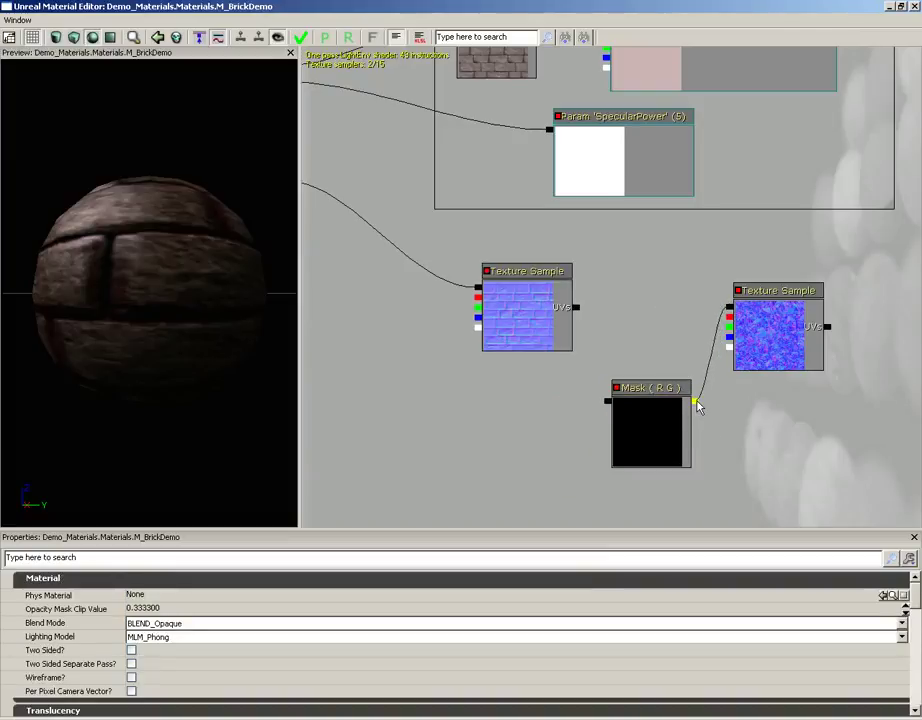
{"action": "left_click_drag", "start_coordinate": [778, 323], "coordinate": [838, 312]}
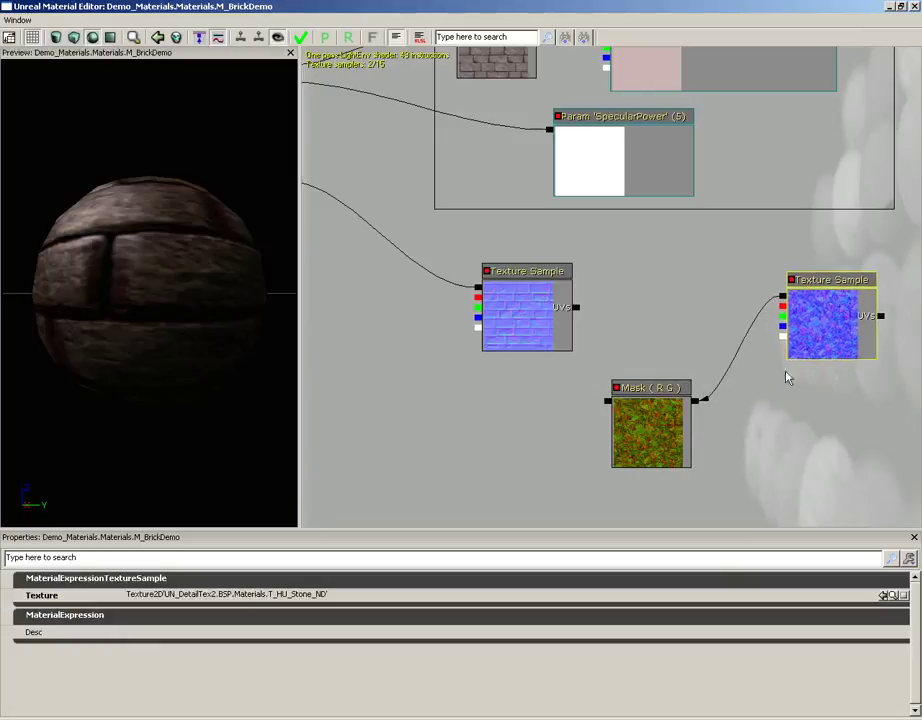
{"action": "left_click", "coordinate": [665, 440]}
{"action": "left_click_drag", "start_coordinate": [665, 440], "coordinate": [695, 436]}
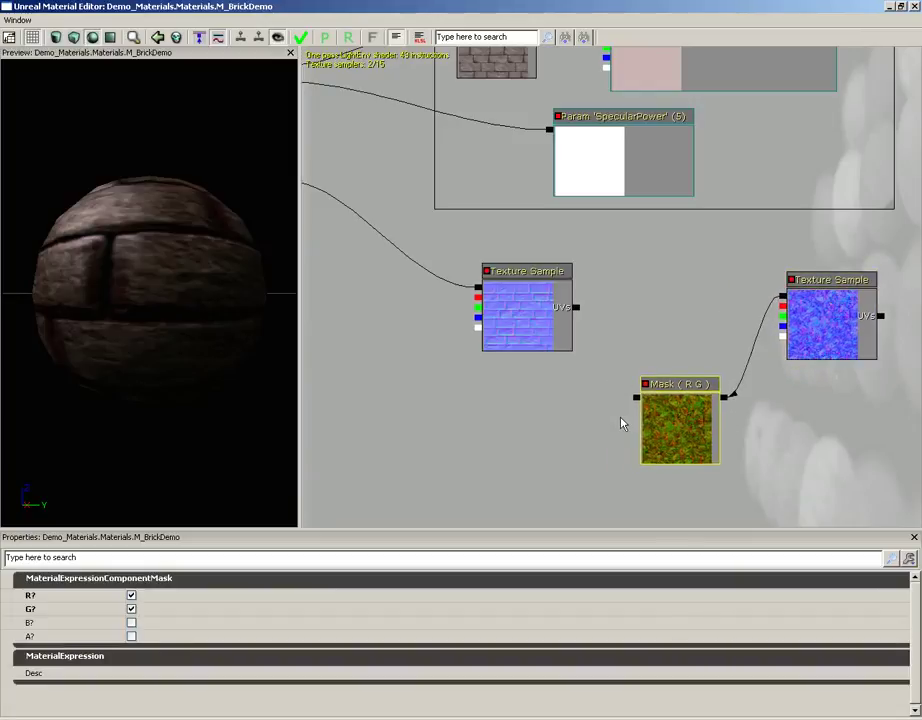
Add an AppendVector node below the brick normal map sample, beside the R G mask.
{"action": "left_click_drag", "start_coordinate": [597, 430], "coordinate": [549, 346]}
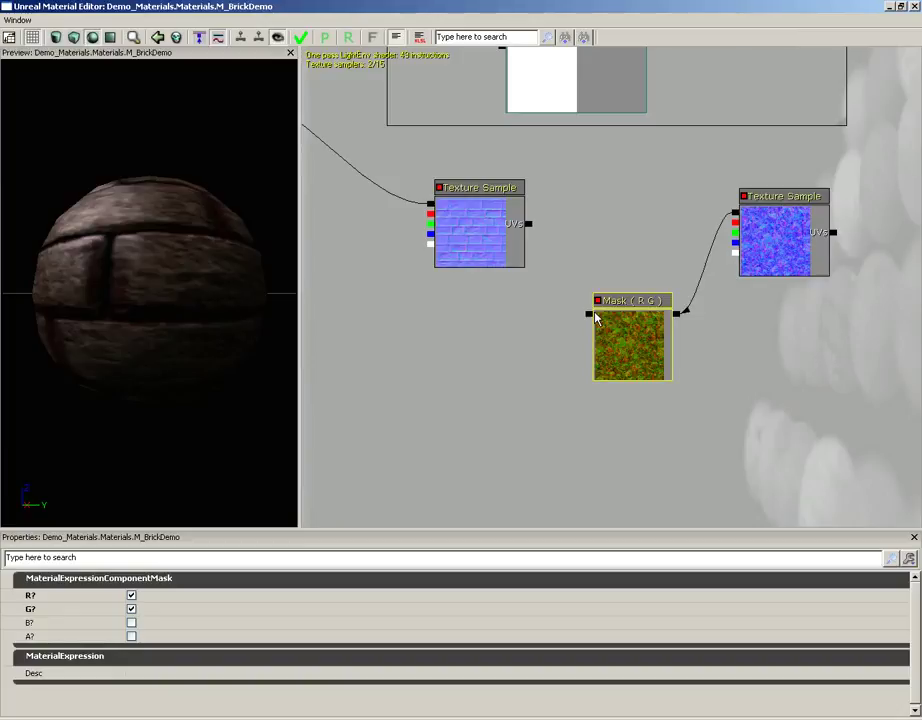
{"action": "right_click", "coordinate": [491, 373]}
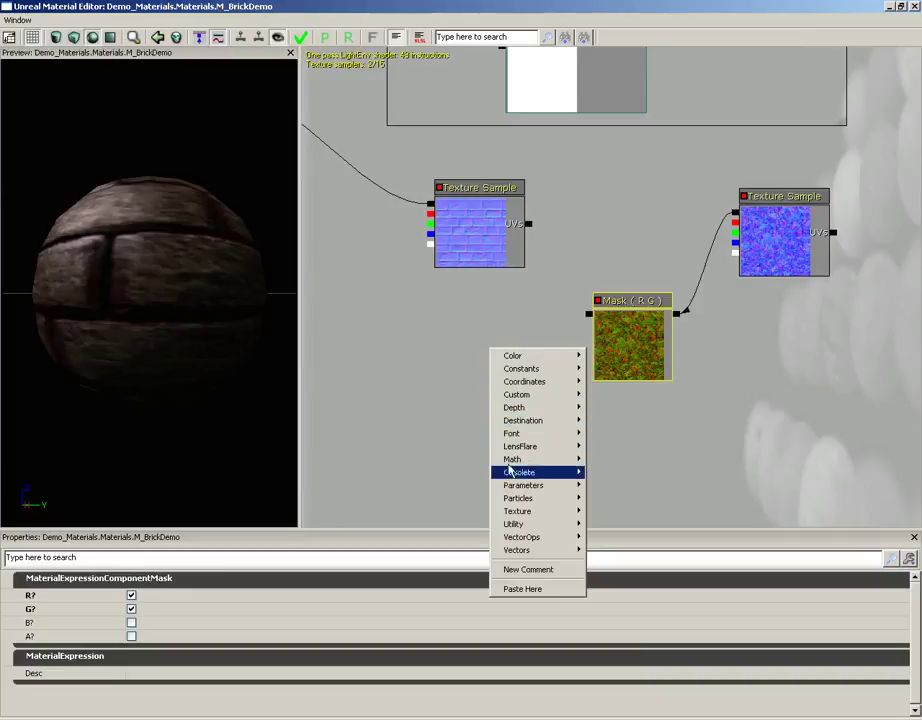
{"action": "mouse_move", "coordinate": [511, 526]}
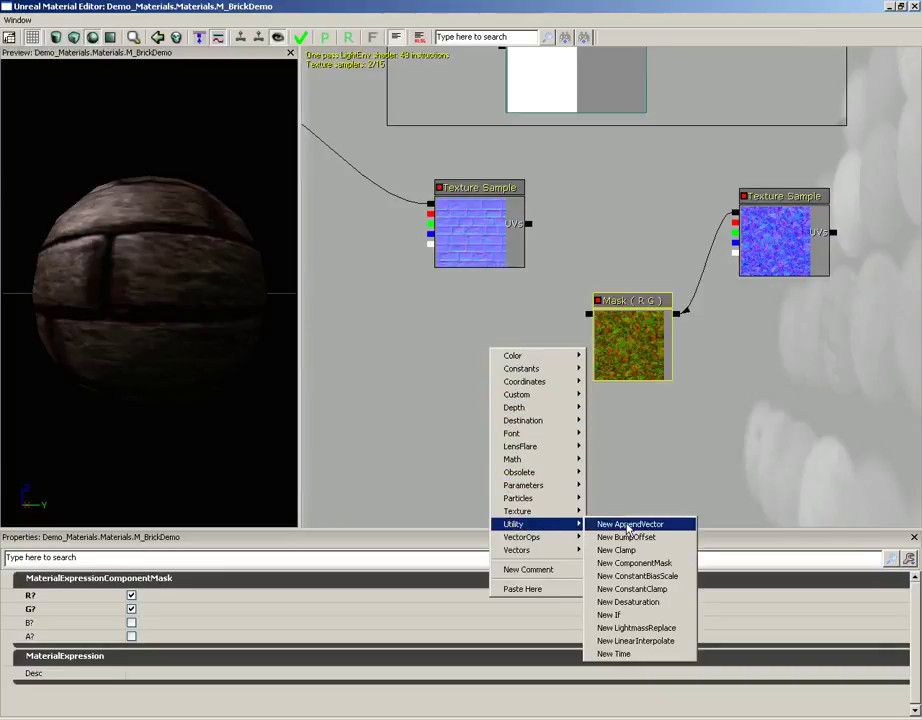
{"action": "left_click", "coordinate": [675, 529]}
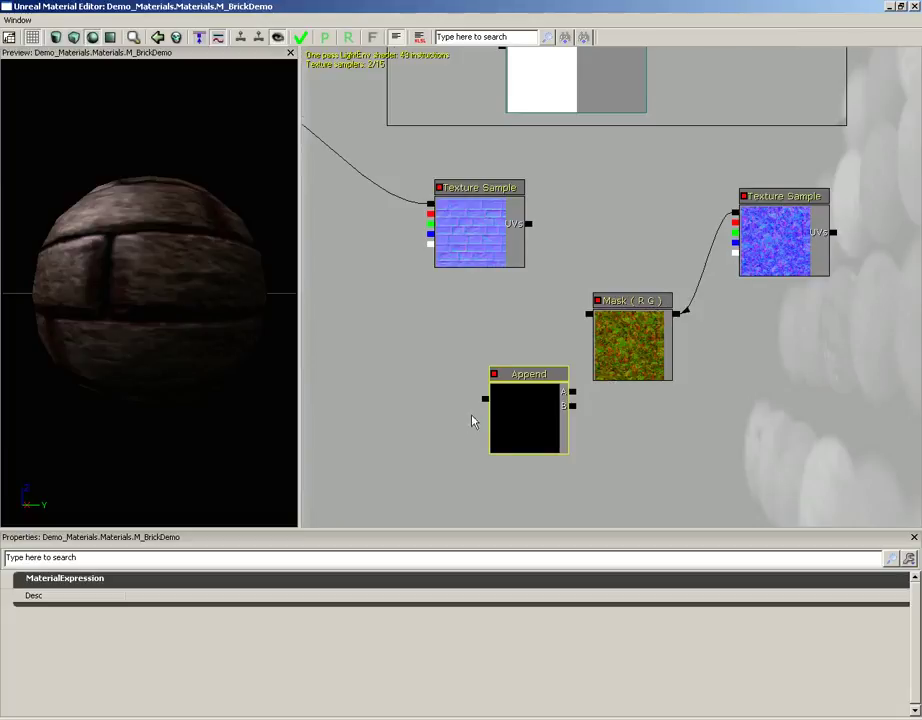
Add a Constant node below the R G mask and set its R value to 0.
{"action": "left_click_drag", "start_coordinate": [529, 409], "coordinate": [481, 388]}
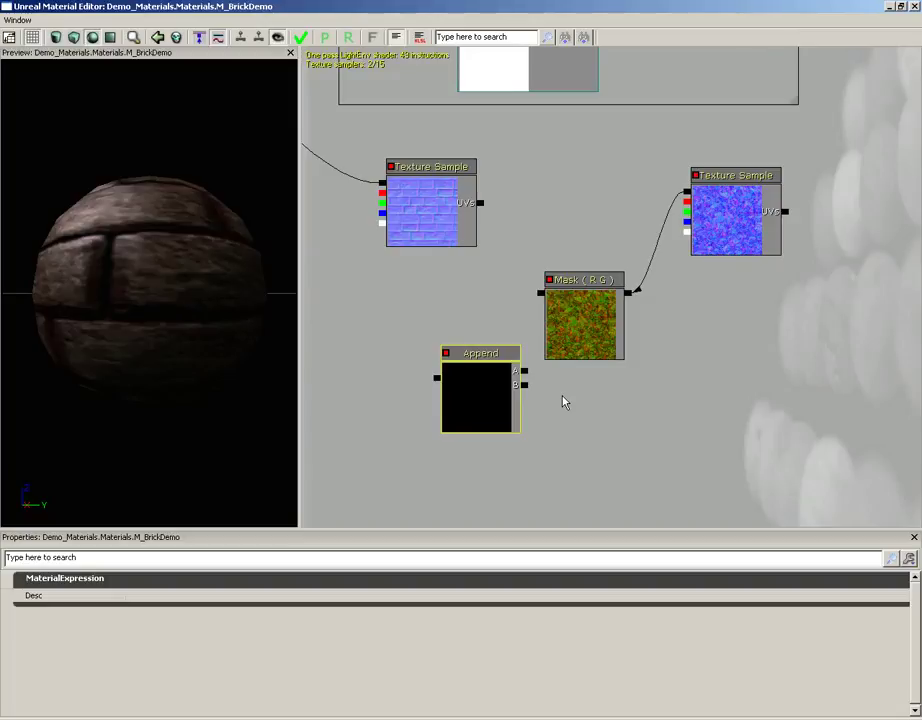
{"action": "left_click", "coordinate": [597, 424]}
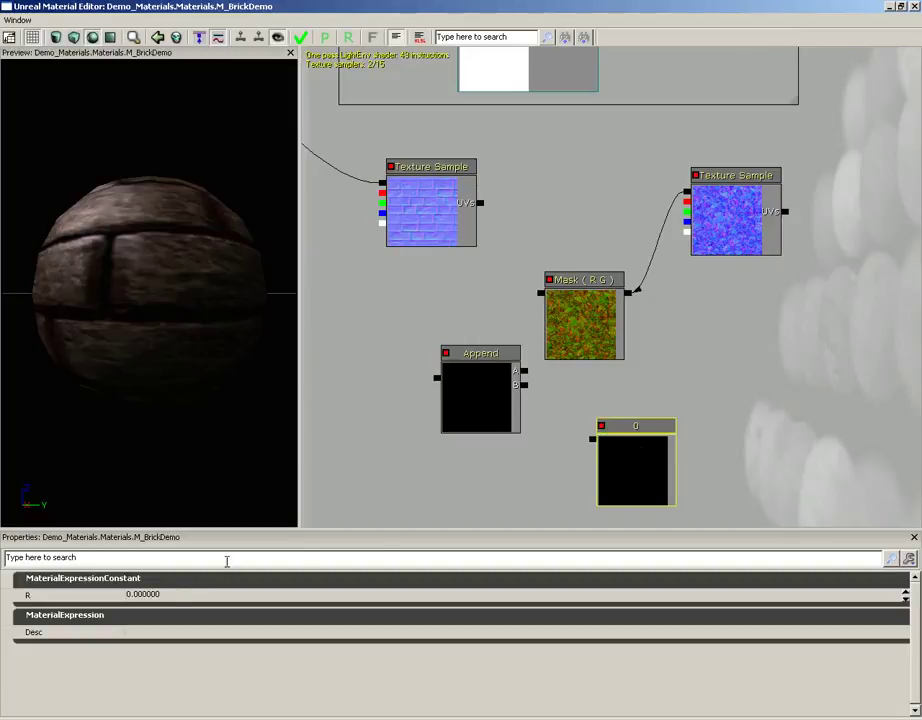
{"action": "left_click", "coordinate": [150, 595]}
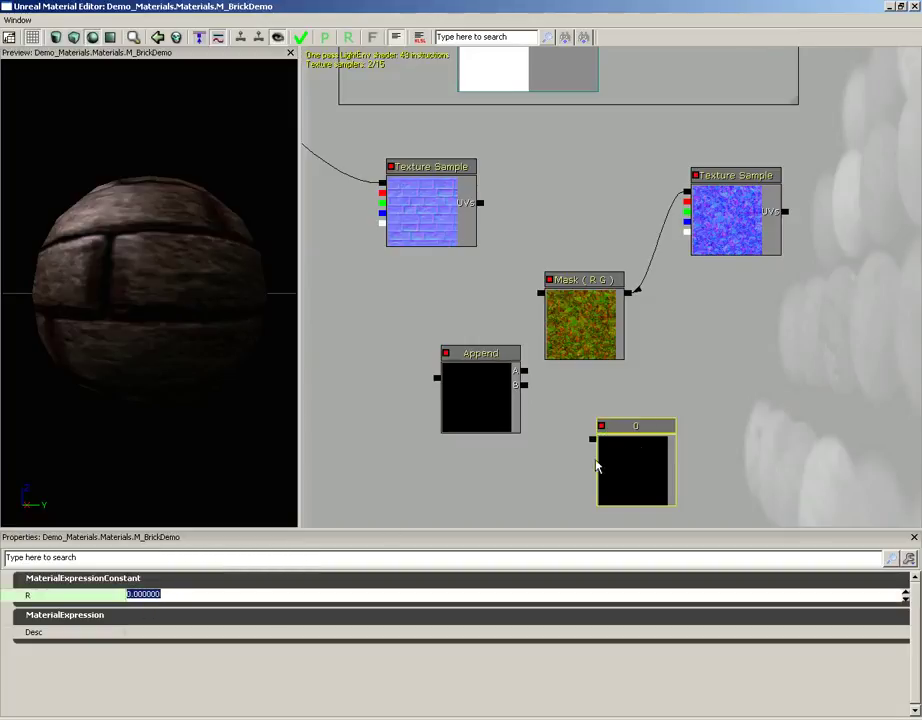
{"action": "type", "text": "0"}
{"action": "key", "text": "Return"}
Connect the 0 constant to the Append node's B input and the R G mask's output to its A input.
{"action": "left_click_drag", "start_coordinate": [594, 439], "coordinate": [526, 302]}
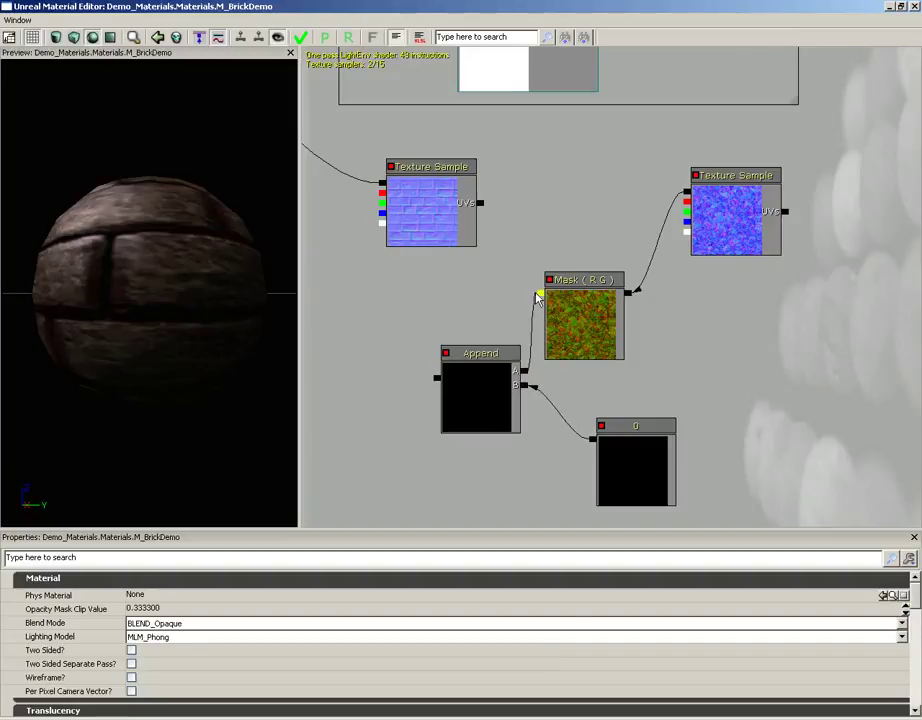
{"action": "left_click_drag", "start_coordinate": [537, 297], "coordinate": [539, 293]}
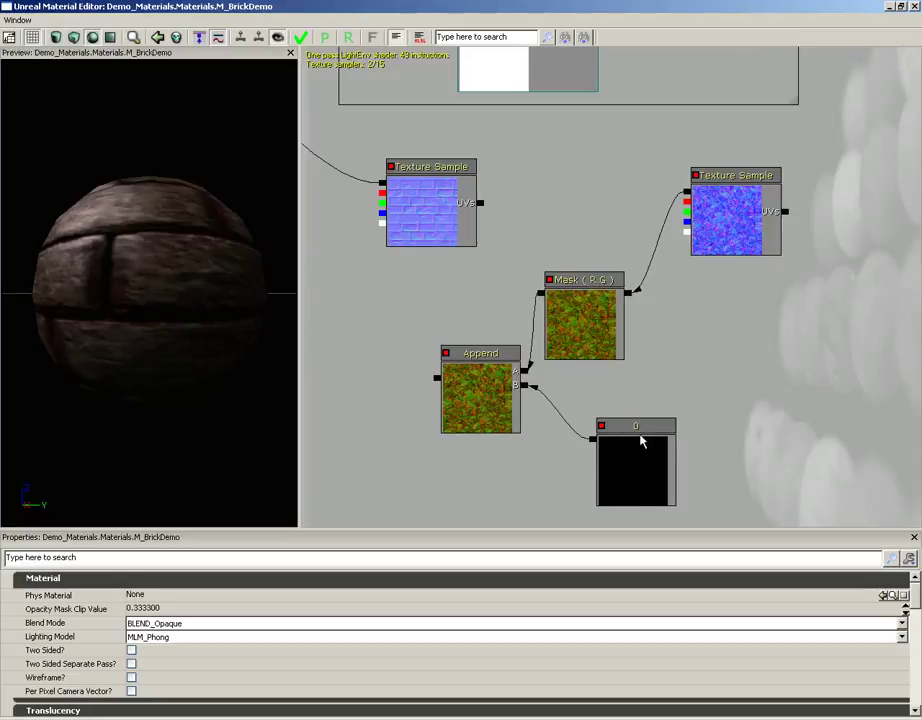
{"action": "left_click_drag", "start_coordinate": [495, 259], "coordinate": [630, 263]}
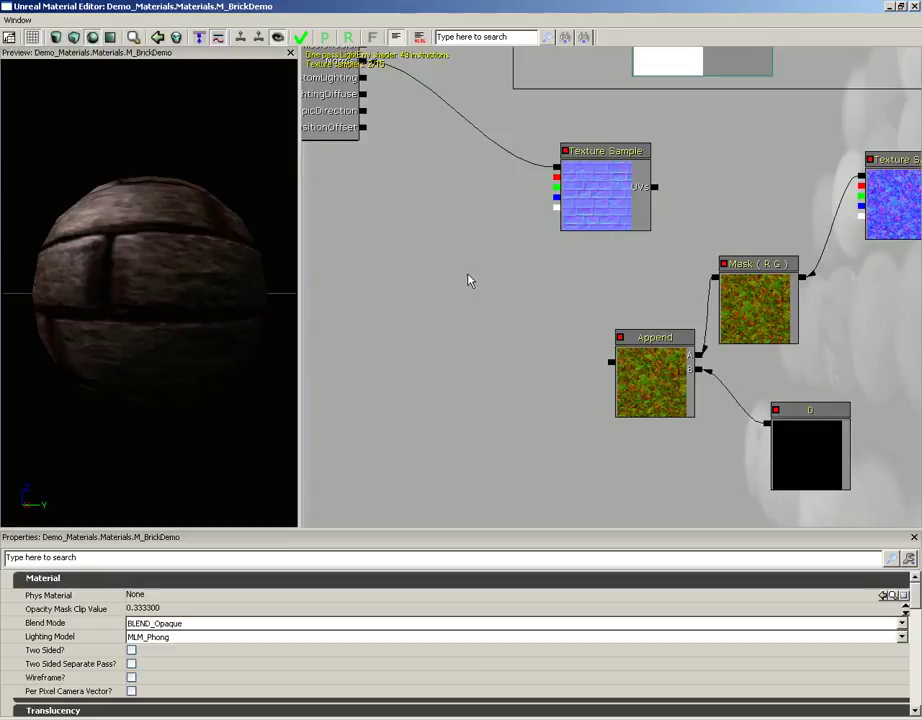
{"action": "left_click_drag", "start_coordinate": [494, 257], "coordinate": [531, 265]}
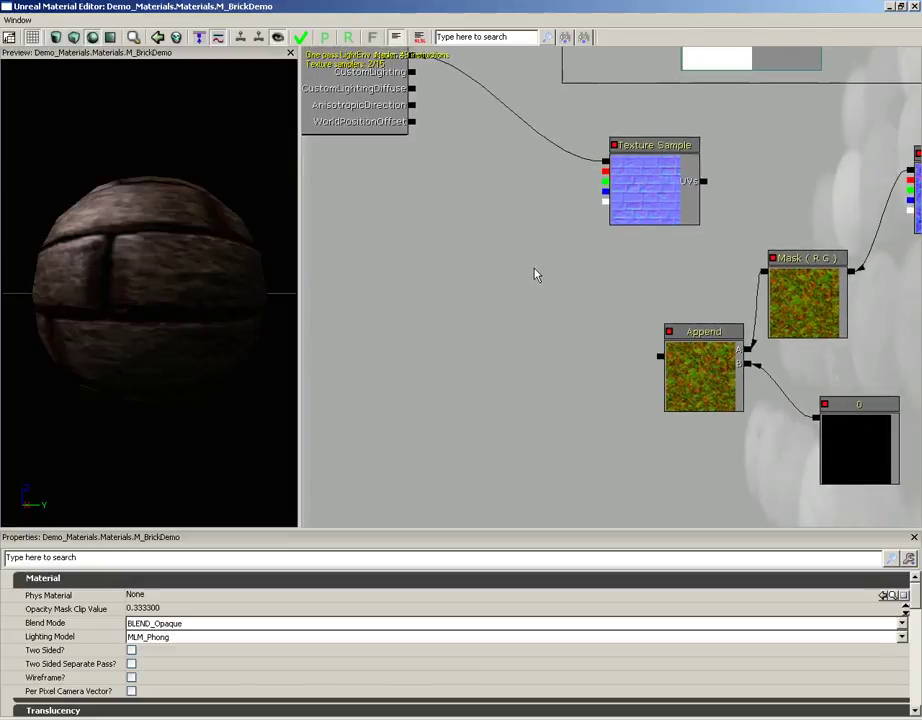
Place an Add node below the brick normal map sample and connect the sample's main output to its A input.
{"action": "left_click", "coordinate": [497, 280]}
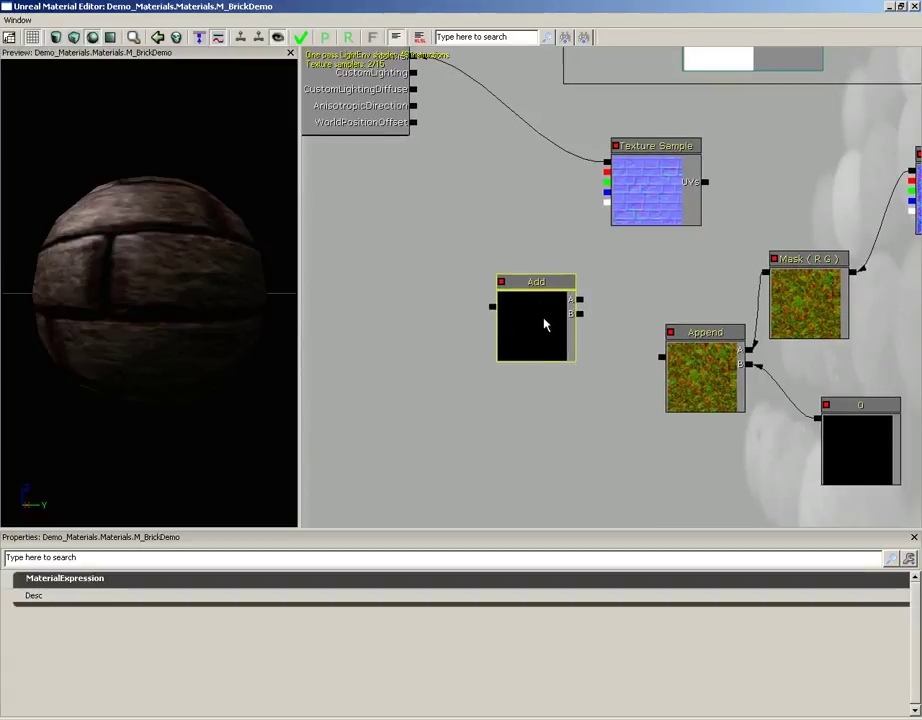
{"action": "left_click_drag", "start_coordinate": [545, 323], "coordinate": [606, 164]}
{"action": "left_click", "coordinate": [551, 284]}
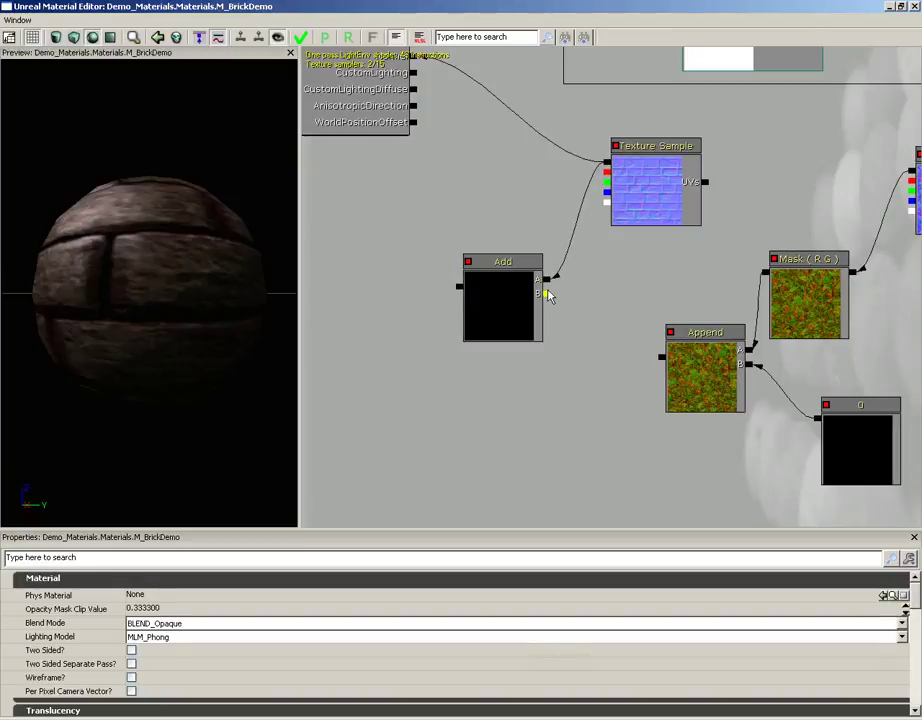
Connect the Append output to the Add node's B input and the Add output to the material's Normal input, checking the preview sphere.
{"action": "left_click_drag", "start_coordinate": [648, 360], "coordinate": [547, 294]}
{"action": "left_click_drag", "start_coordinate": [568, 354], "coordinate": [524, 431]}
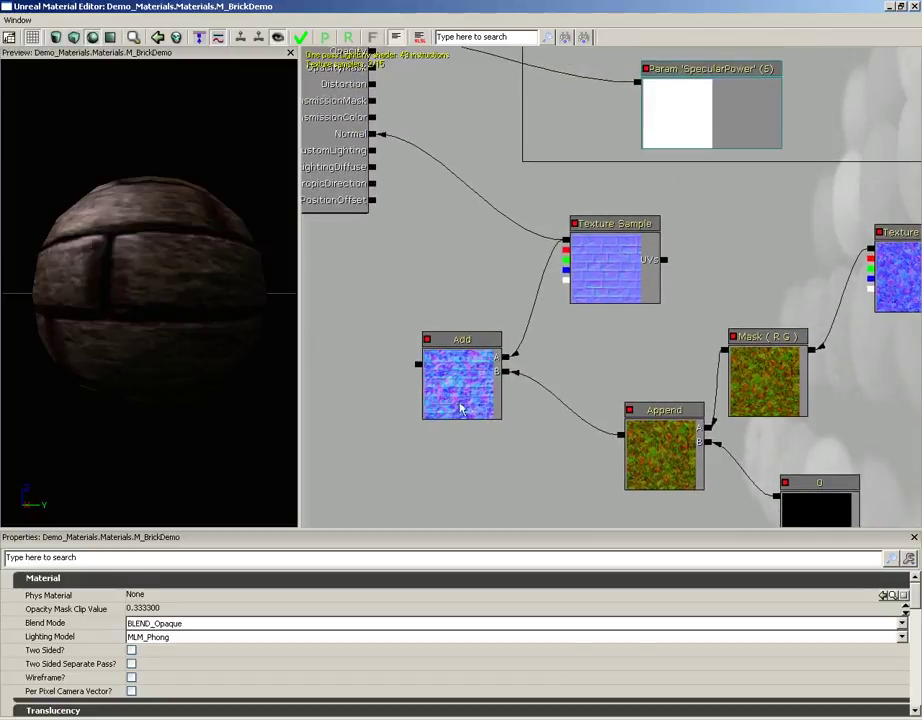
{"action": "left_click_drag", "start_coordinate": [418, 370], "coordinate": [372, 136]}
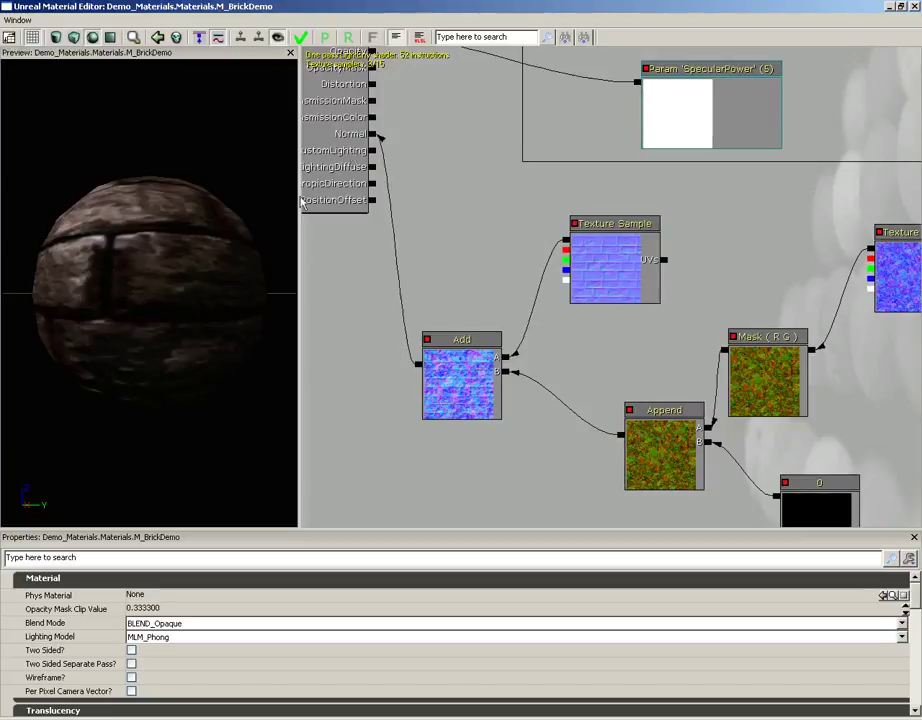
{"action": "left_click_drag", "start_coordinate": [180, 268], "coordinate": [21, 179]}
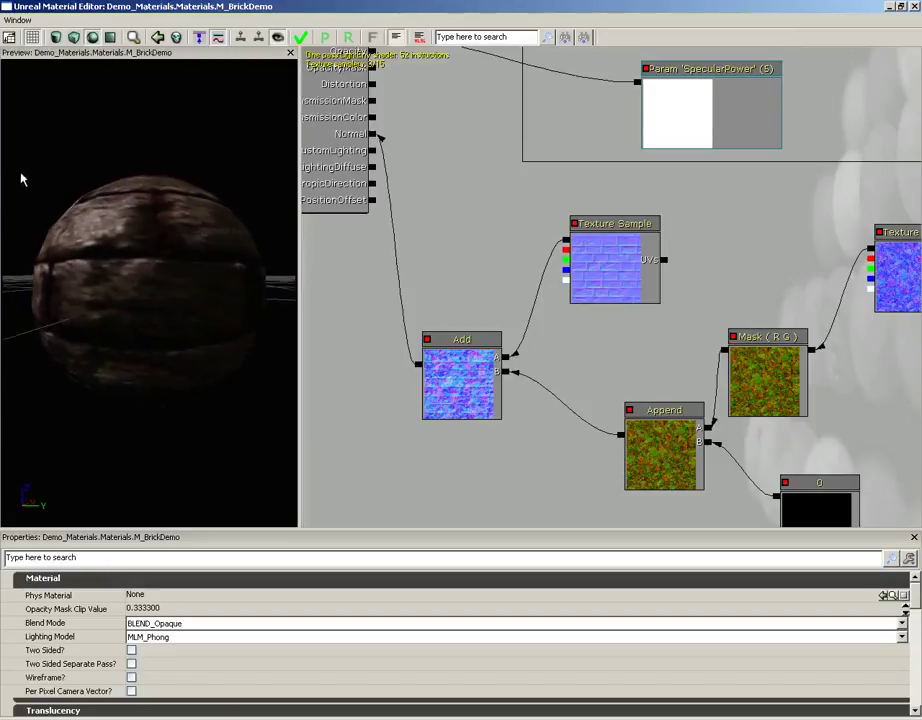
Add a TextureCoordinate node beside the stone detail texture sample and connect it to the sample's UVs input.
{"action": "left_click_drag", "start_coordinate": [700, 272], "coordinate": [427, 248]}
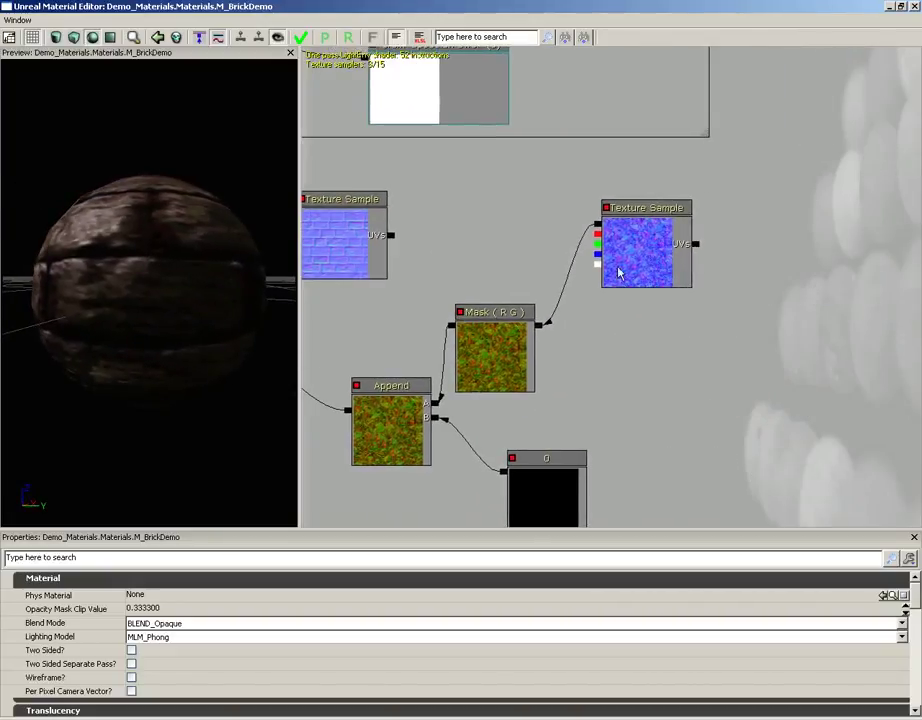
{"action": "left_click", "coordinate": [630, 265]}
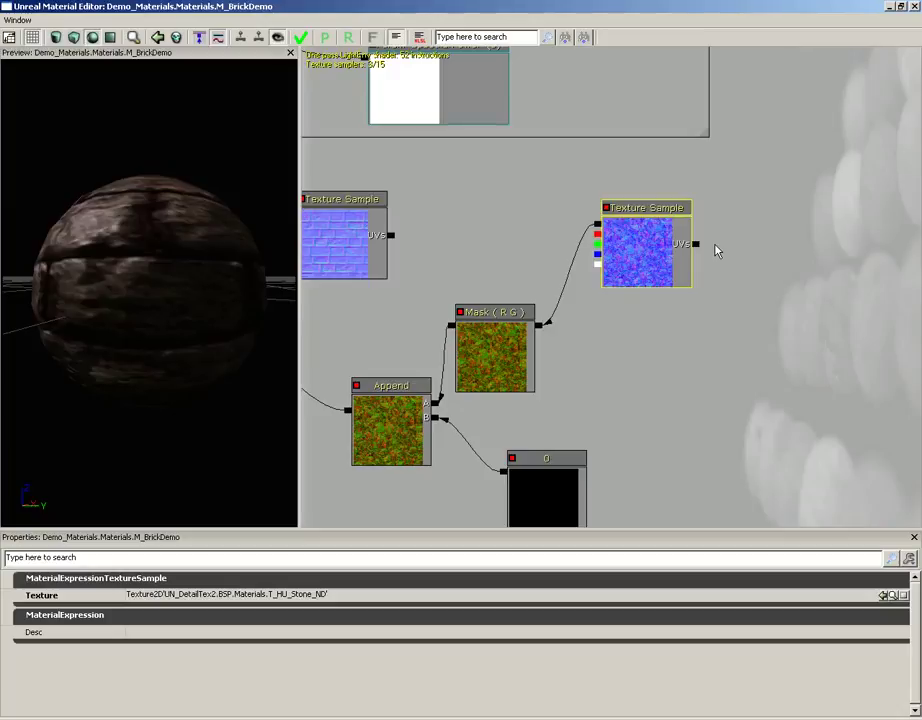
{"action": "left_click_drag", "start_coordinate": [757, 318], "coordinate": [669, 293]}
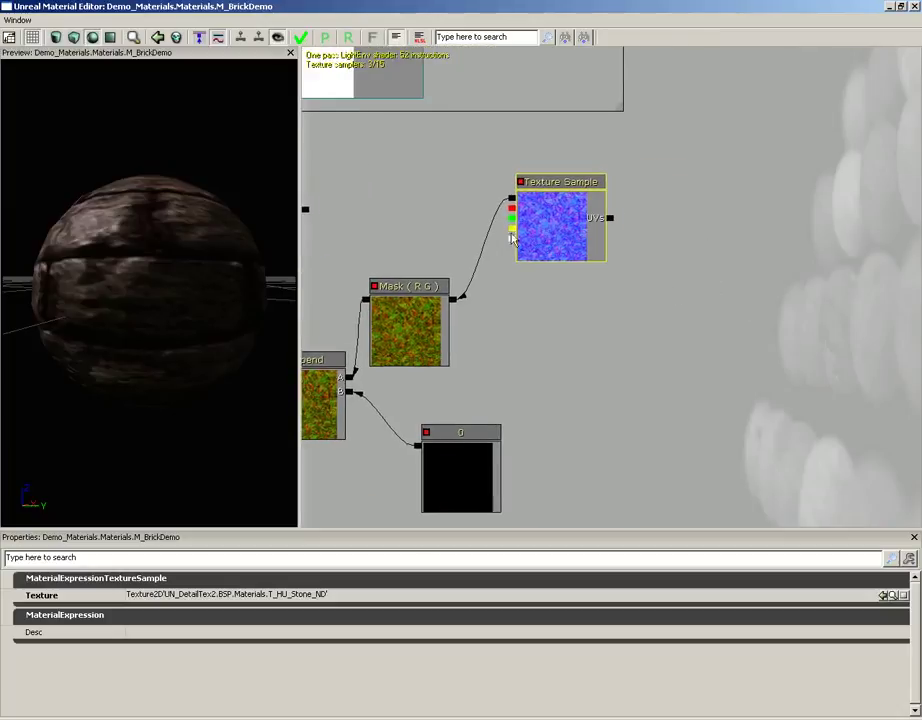
{"action": "right_click", "coordinate": [677, 223]}
{"action": "mouse_move", "coordinate": [740, 235]}
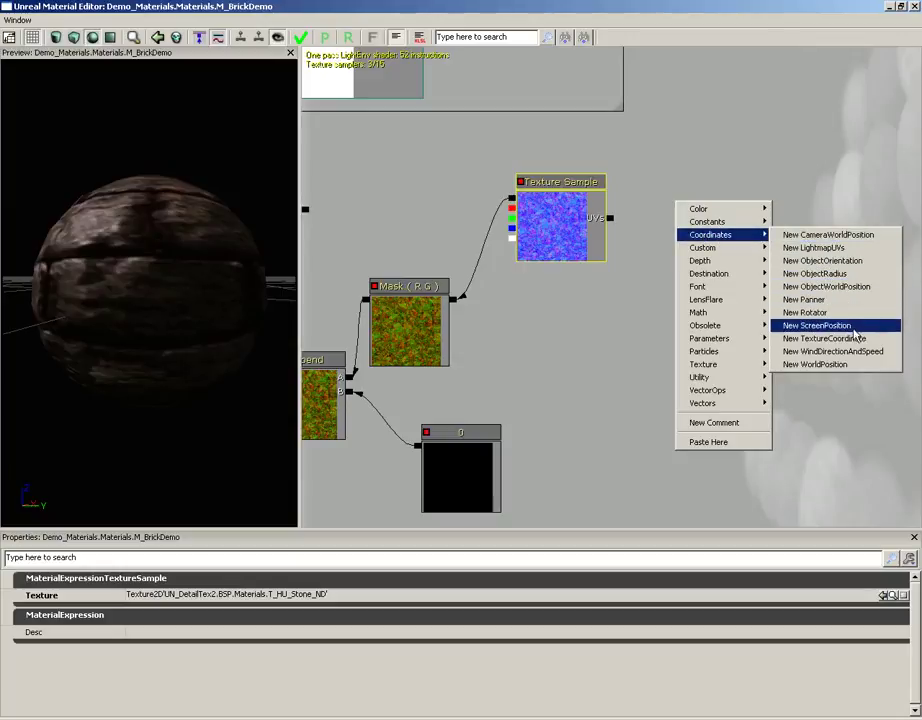
{"action": "left_click", "coordinate": [826, 339]}
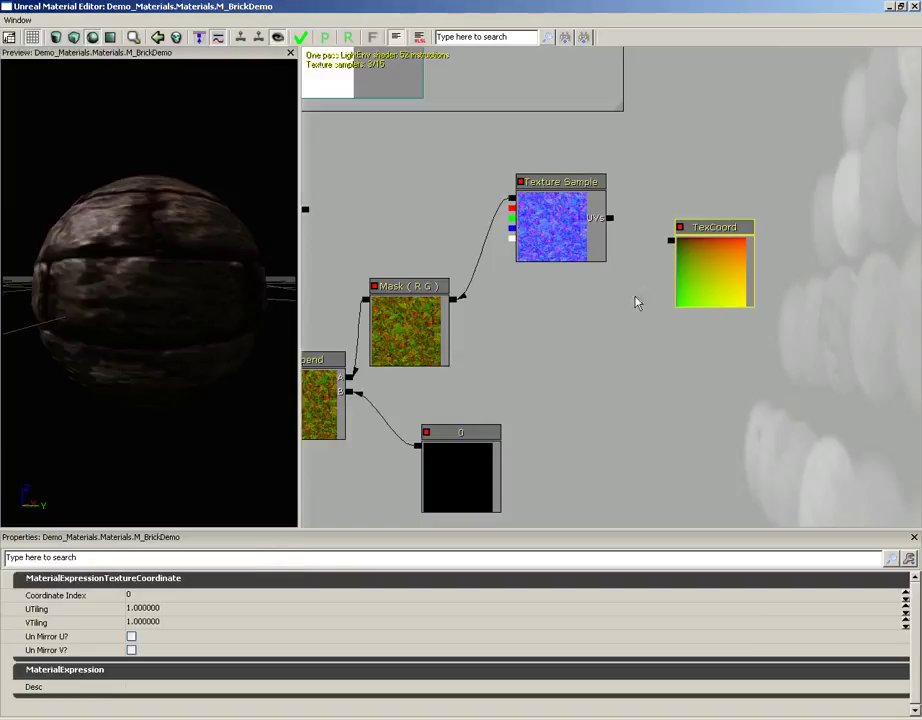
{"action": "left_click_drag", "start_coordinate": [671, 241], "coordinate": [609, 218]}
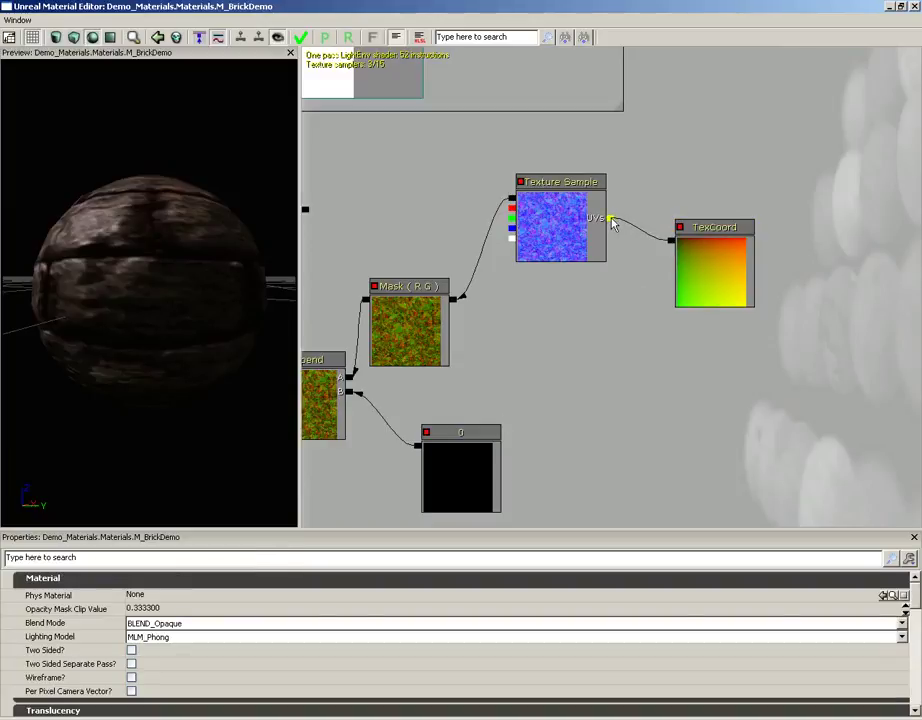
Set the TexCoord node's UTiling and VTiling to 5 and check the finer stone detail on the preview sphere.
{"action": "left_click", "coordinate": [717, 289]}
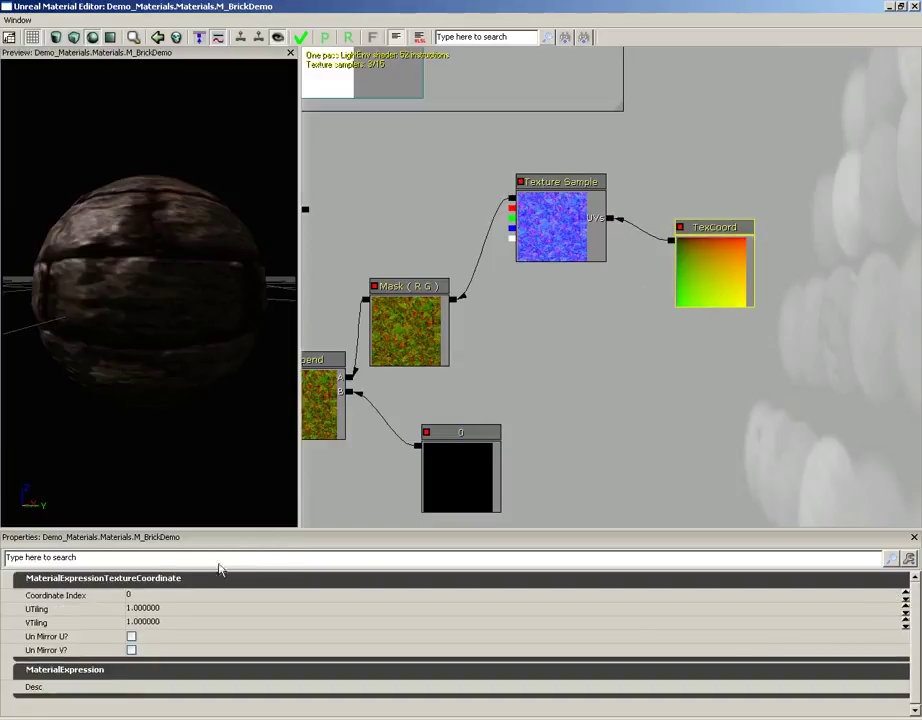
{"action": "left_click", "coordinate": [177, 609]}
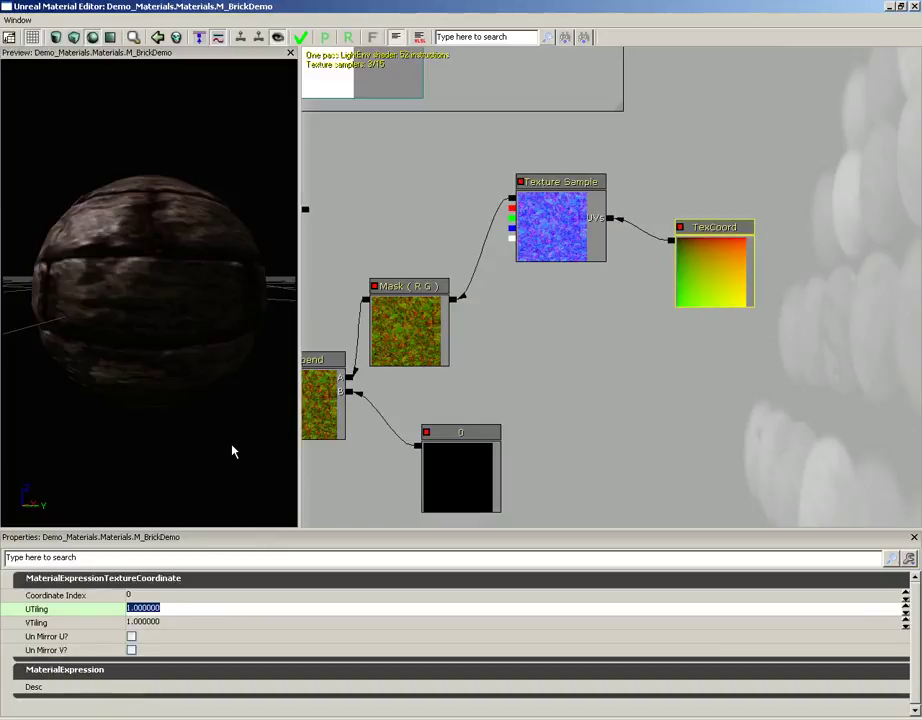
{"action": "type", "text": "5"}
{"action": "key", "text": "Tab"}
{"action": "type", "text": "5"}
{"action": "key", "text": "Return"}
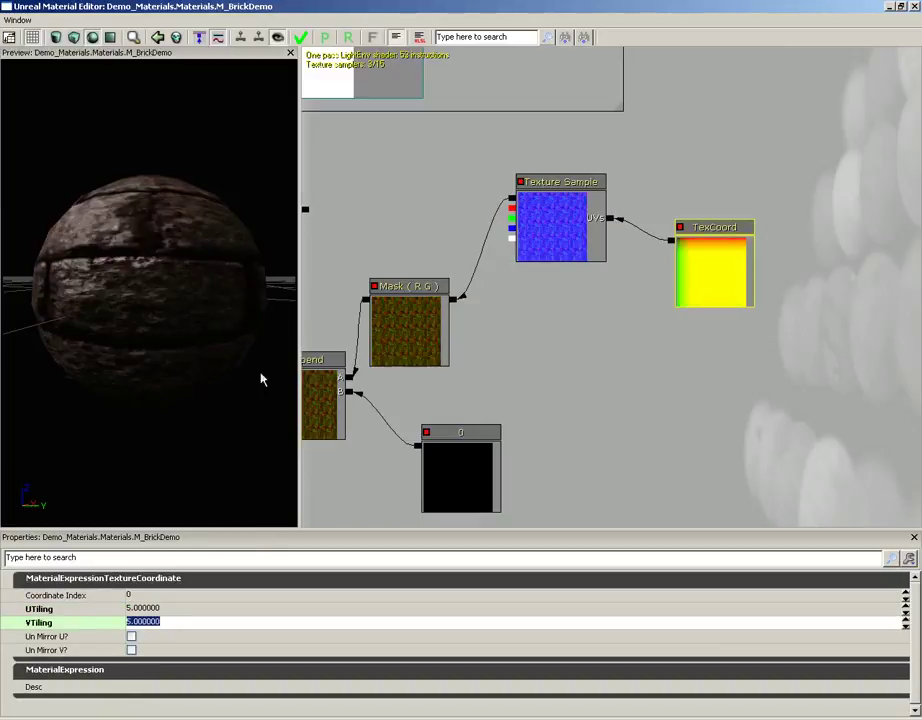
{"action": "left_click_drag", "start_coordinate": [260, 379], "coordinate": [177, 282]}
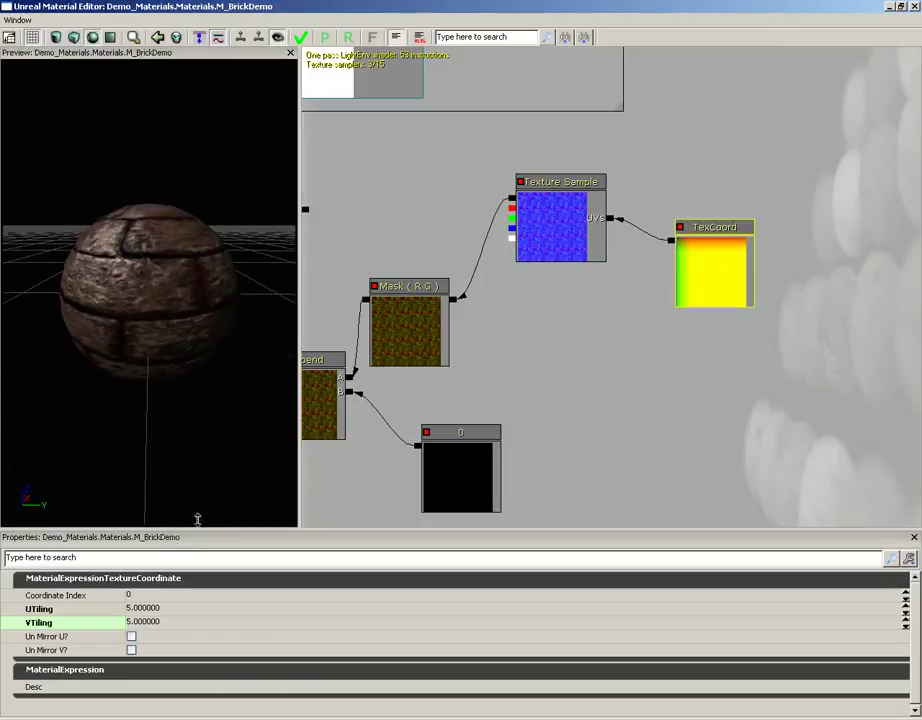
Try a VTiling of 2 on the TexCoord node and inspect the stone detail on the preview sphere.
{"action": "left_click", "coordinate": [150, 608]}
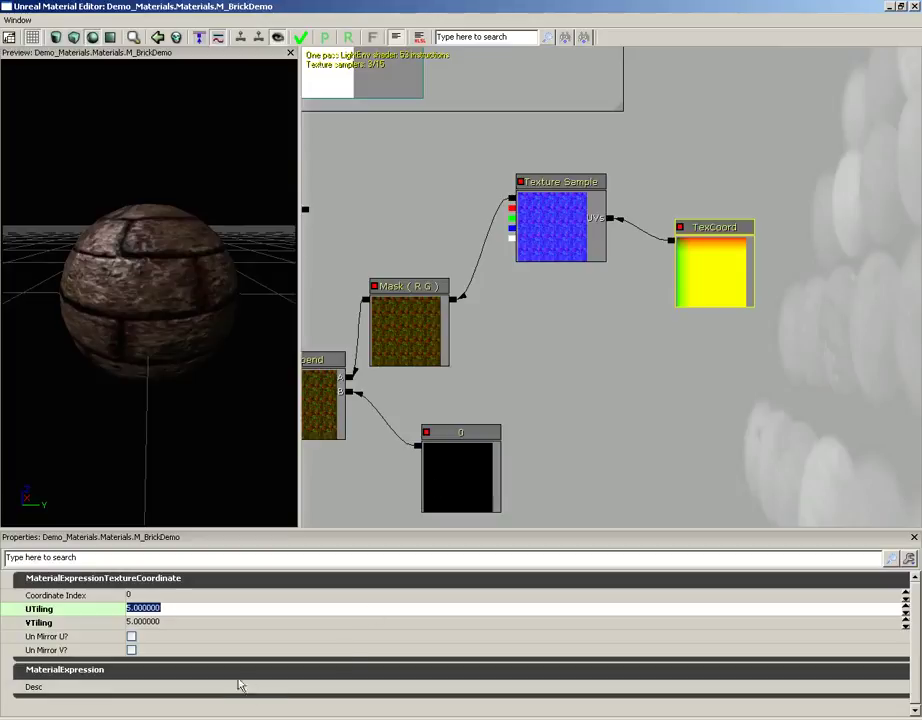
{"action": "left_click", "coordinate": [145, 622]}
{"action": "left_click", "coordinate": [168, 608]}
{"action": "key", "text": "Tab"}
{"action": "type", "text": "2"}
{"action": "key", "text": "Return"}
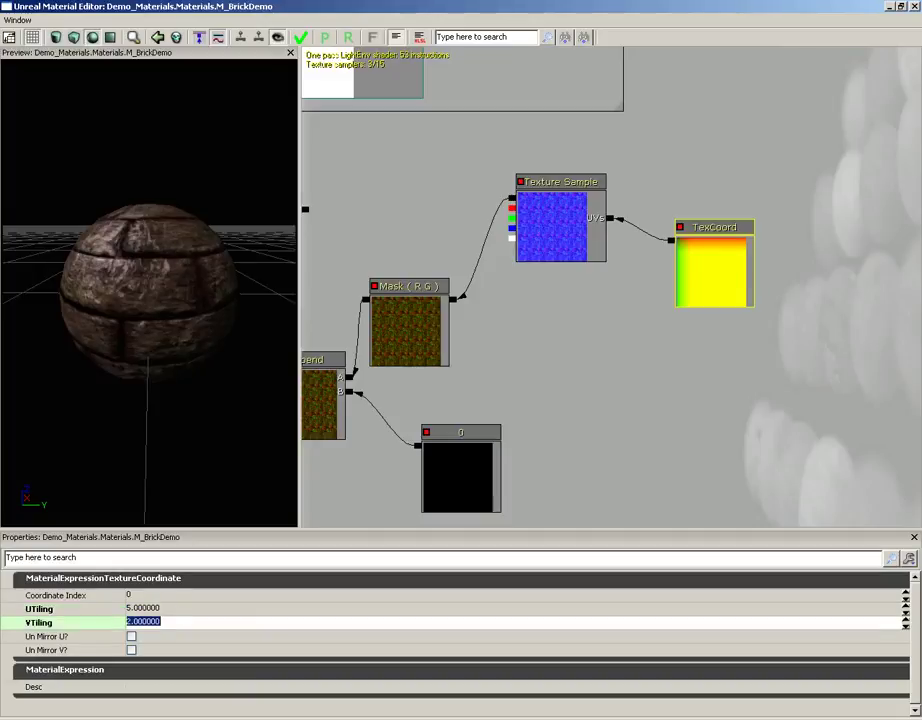
{"action": "left_click_drag", "start_coordinate": [144, 354], "coordinate": [104, 311]}
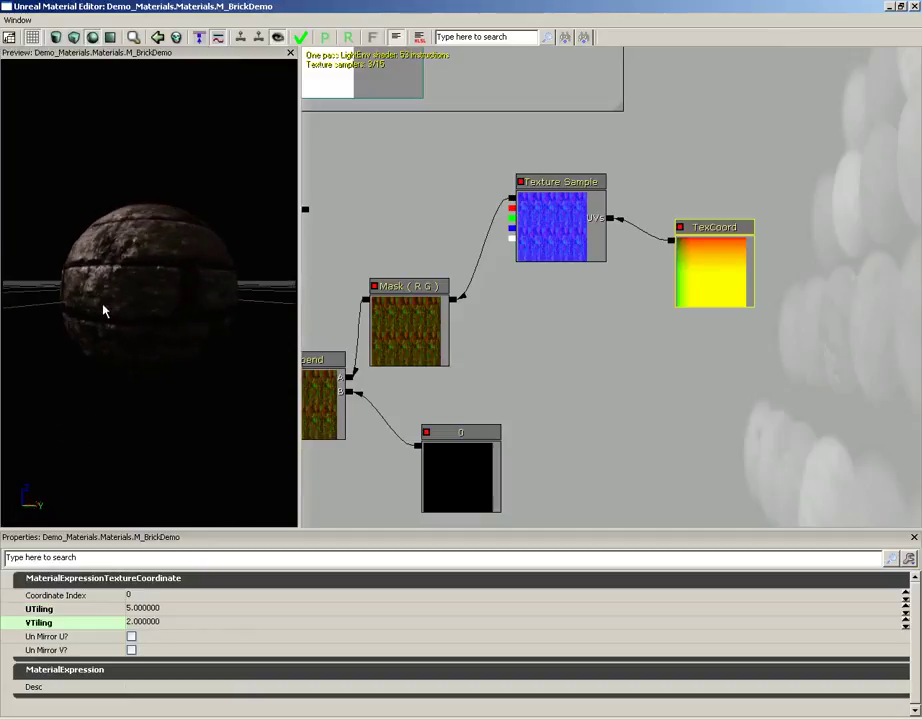
Try a VTiling of 1 on the TexCoord node and orbit the preview sphere to judge the detail's stretch.
{"action": "left_click", "coordinate": [142, 622]}
{"action": "type", "text": "1"}
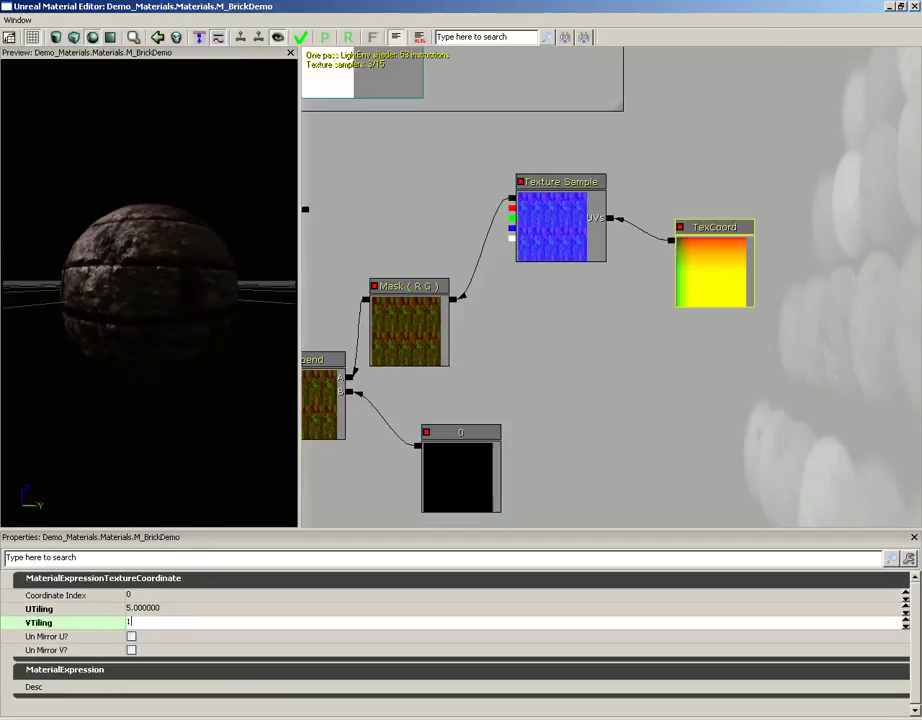
{"action": "key", "text": "Return"}
{"action": "left_click_drag", "start_coordinate": [76, 243], "coordinate": [110, 220]}
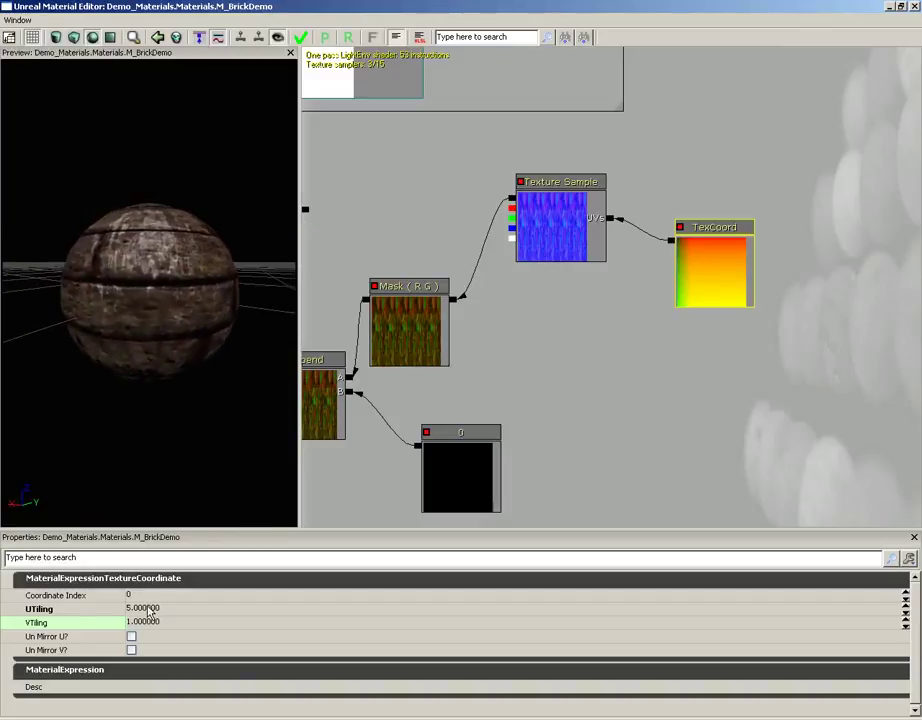
Set the TexCoord node's UTiling to 1 and VTiling to 5, checking the stretch direction on the preview sphere.
{"action": "left_click", "coordinate": [145, 608]}
{"action": "type", "text": "1"}
{"action": "key", "text": "Tab"}
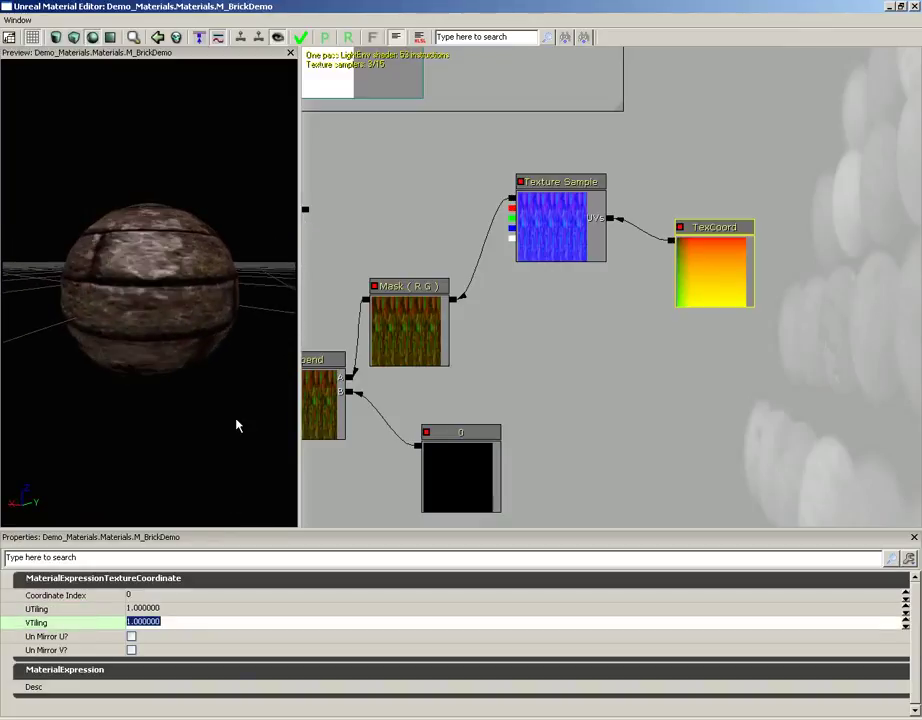
{"action": "type", "text": "5"}
{"action": "key", "text": "Return"}
{"action": "left_click_drag", "start_coordinate": [165, 282], "coordinate": [110, 232]}
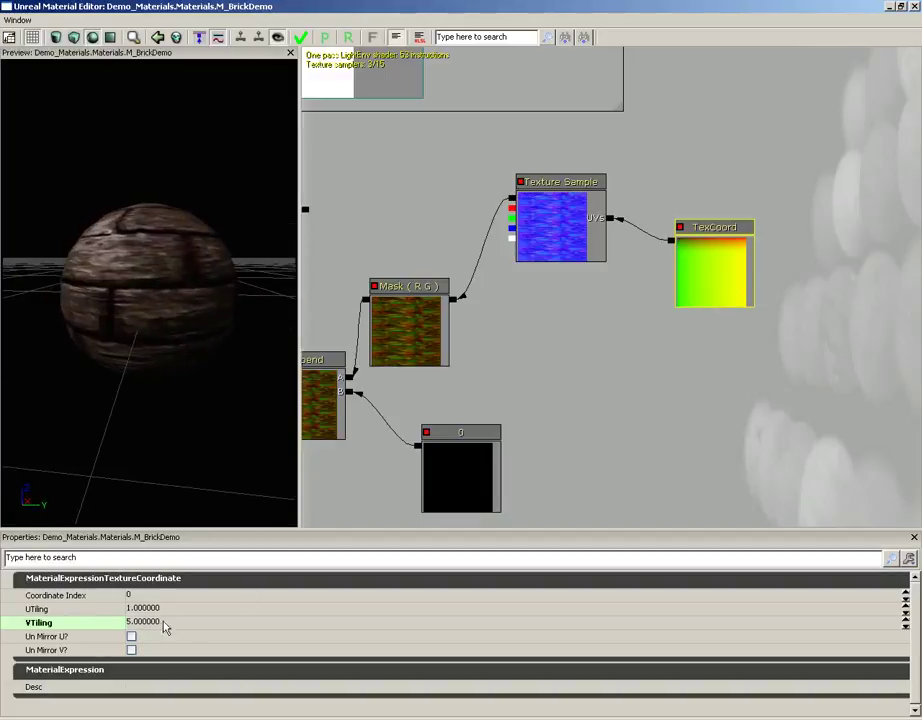
Set the TexCoord node's UTiling to 5 and inspect the stone detail on the preview sphere.
{"action": "left_click", "coordinate": [150, 608]}
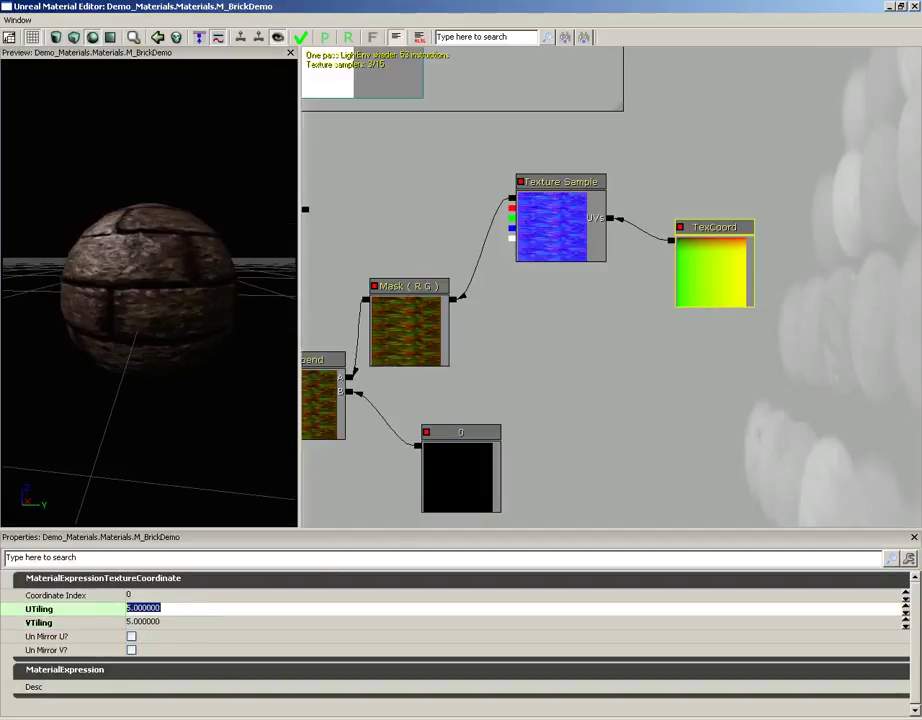
{"action": "type", "text": "5"}
{"action": "key", "text": "Return"}
{"action": "left_click_drag", "start_coordinate": [181, 282], "coordinate": [181, 289]}
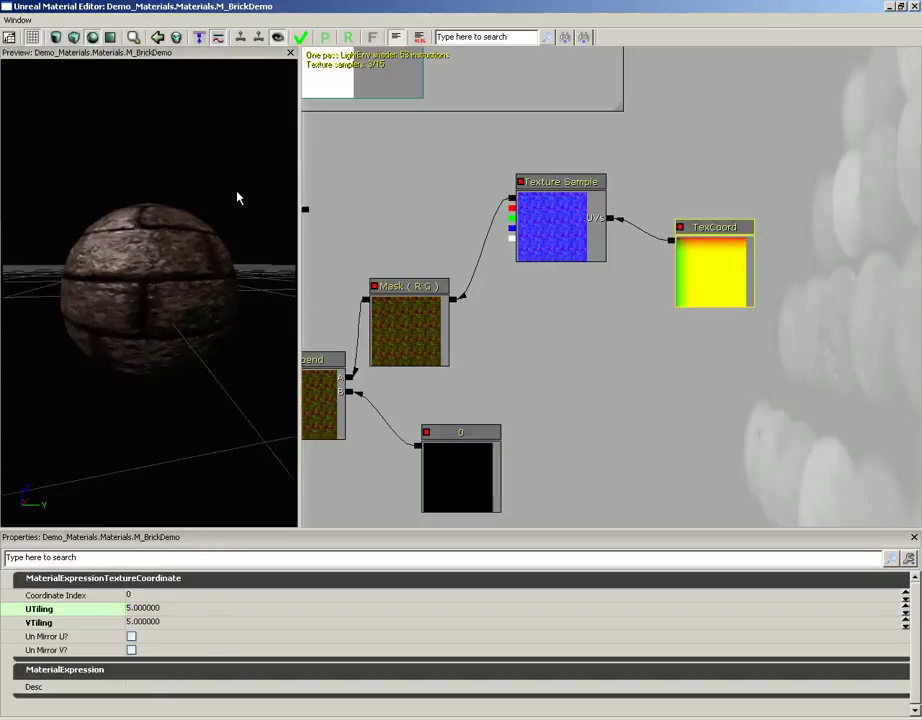
Select all nodes of the normal map network, from Add to TexCoord, and shift them slightly away from the material node.
{"action": "left_click_drag", "start_coordinate": [541, 335], "coordinate": [630, 311]}
{"action": "scroll", "coordinate": [603, 279], "scroll_direction": "down", "scroll_amount": 2}
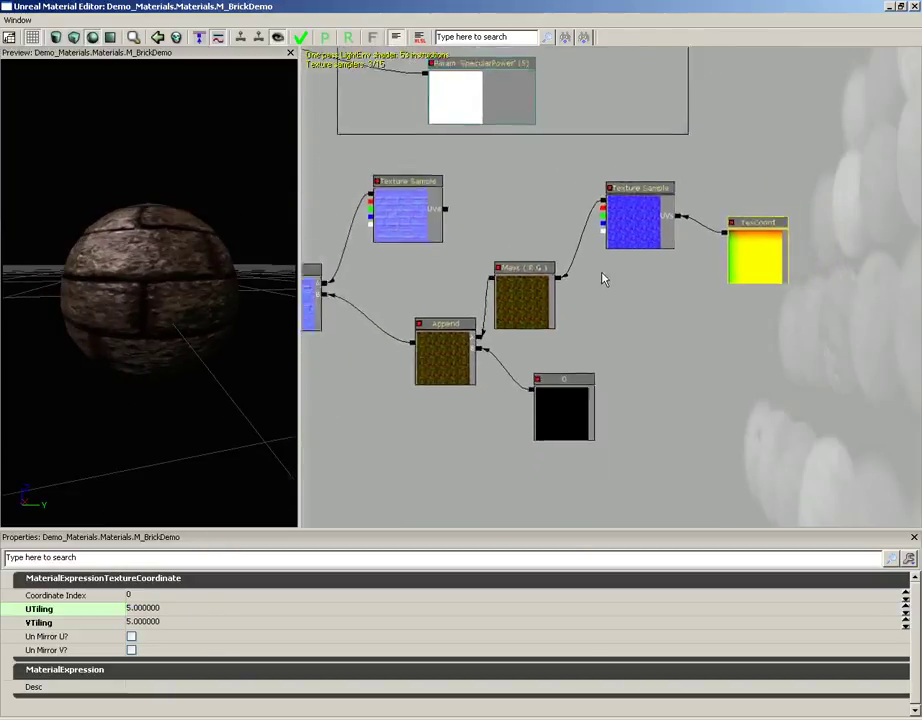
{"action": "scroll", "coordinate": [603, 279], "scroll_direction": "down", "scroll_amount": 1}
{"action": "left_click_drag", "start_coordinate": [599, 255], "coordinate": [651, 252]}
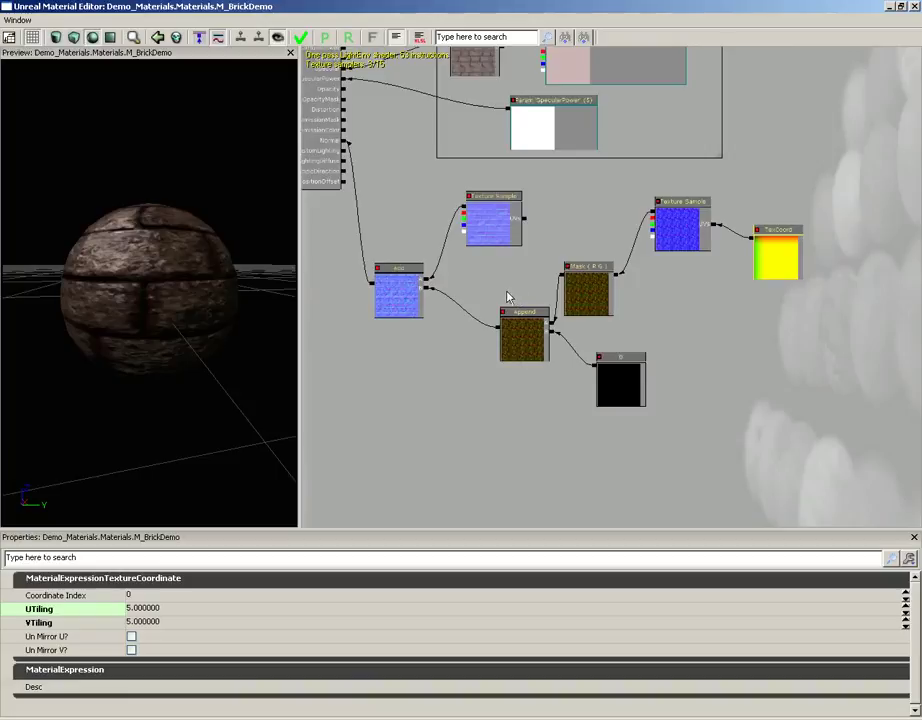
{"action": "left_click_drag", "start_coordinate": [366, 177], "coordinate": [842, 434], "text": "ctrl+alt"}
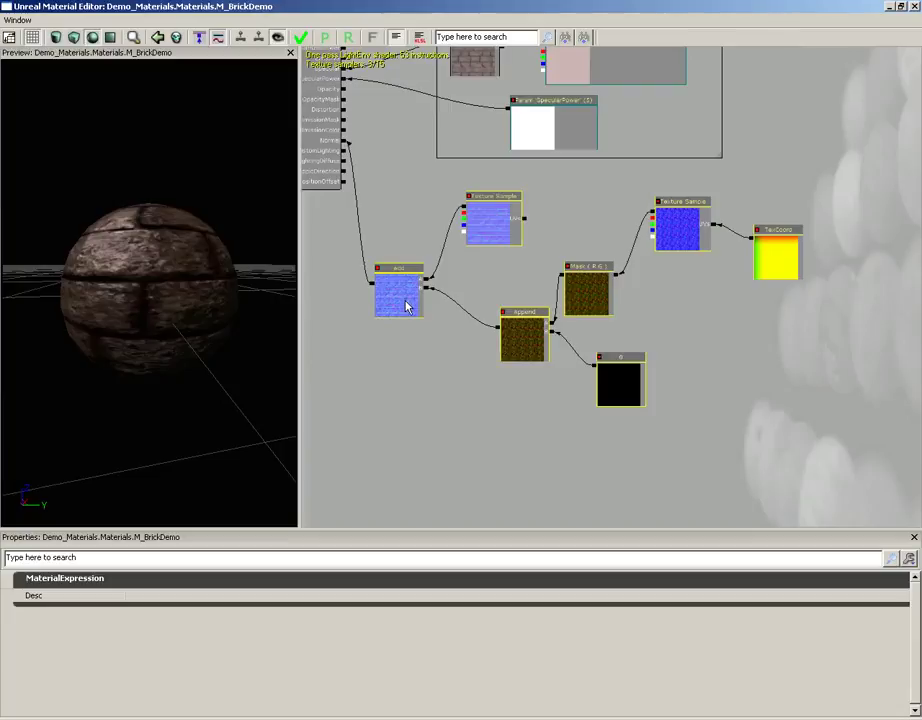
{"action": "left_click_drag", "start_coordinate": [397, 298], "coordinate": [440, 313]}
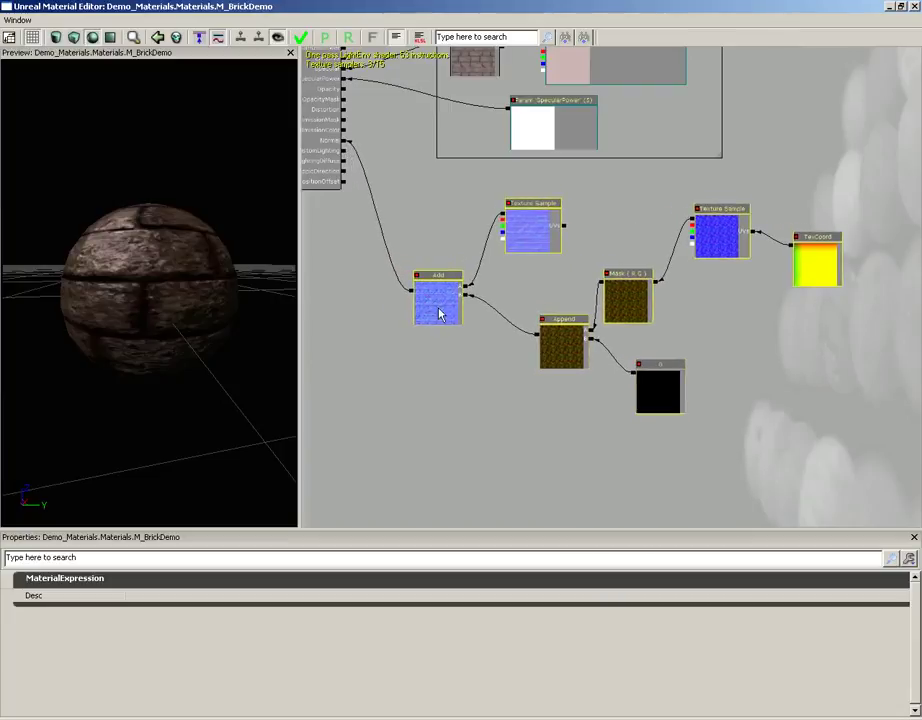
Wrap the selected nodes in a comment box titled Normal and align it beneath the Specular comment box.
{"action": "right_click", "coordinate": [430, 247]}
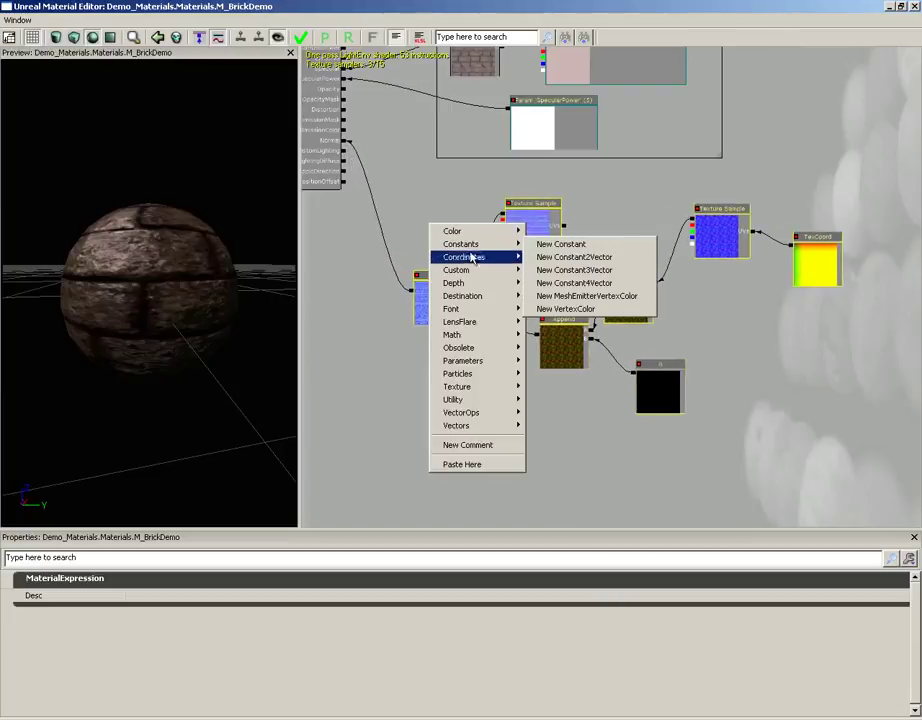
{"action": "left_click", "coordinate": [468, 444]}
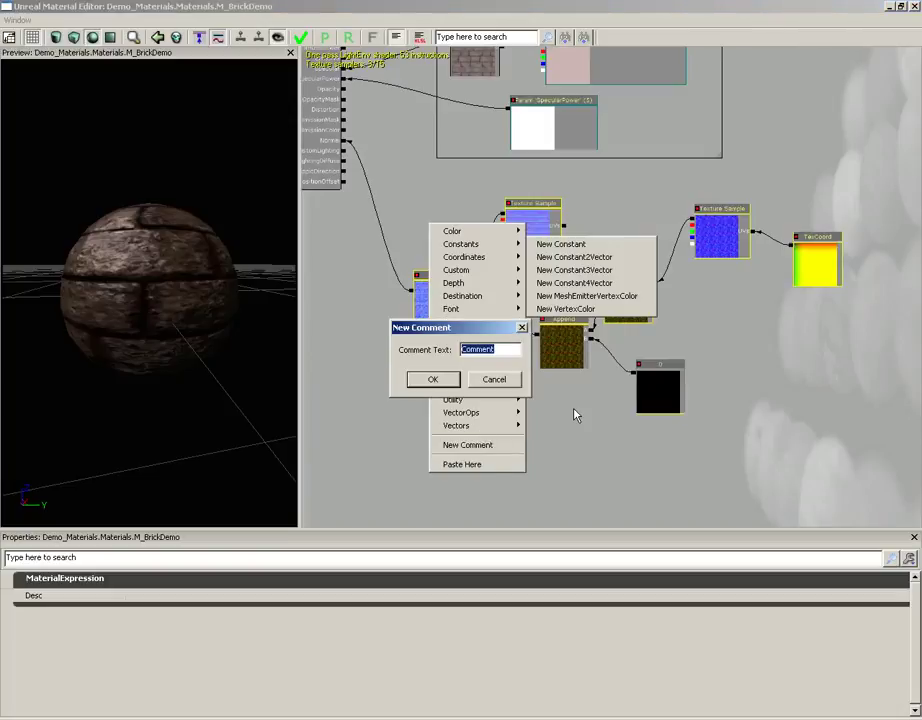
{"action": "type", "text": "Normal"}
{"action": "left_click", "coordinate": [436, 381]}
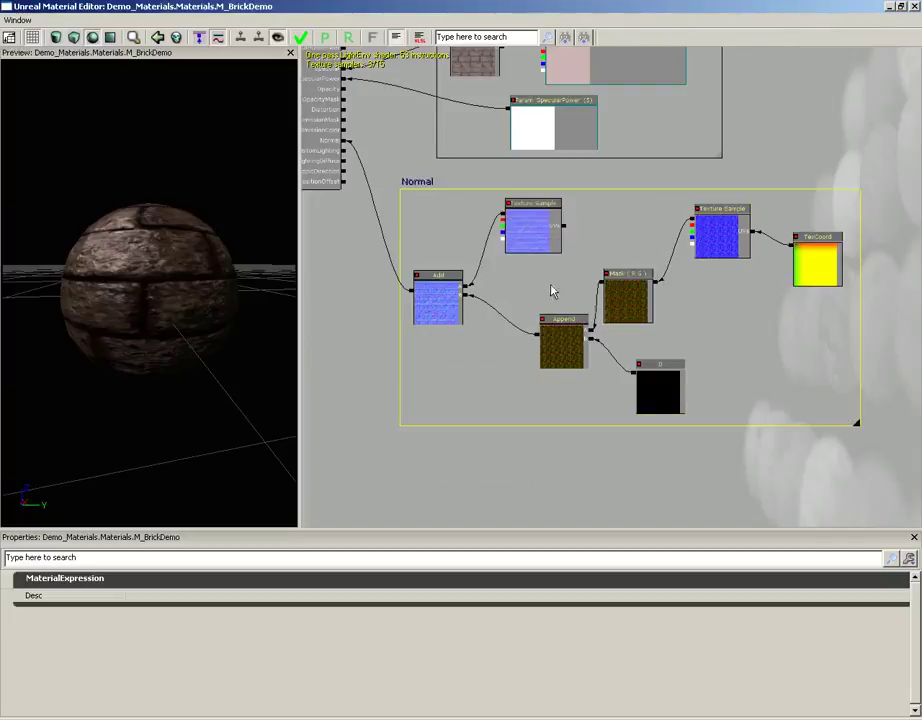
{"action": "left_click_drag", "start_coordinate": [418, 183], "coordinate": [461, 313]}
{"action": "scroll", "coordinate": [473, 216], "scroll_direction": "down", "scroll_amount": 2}
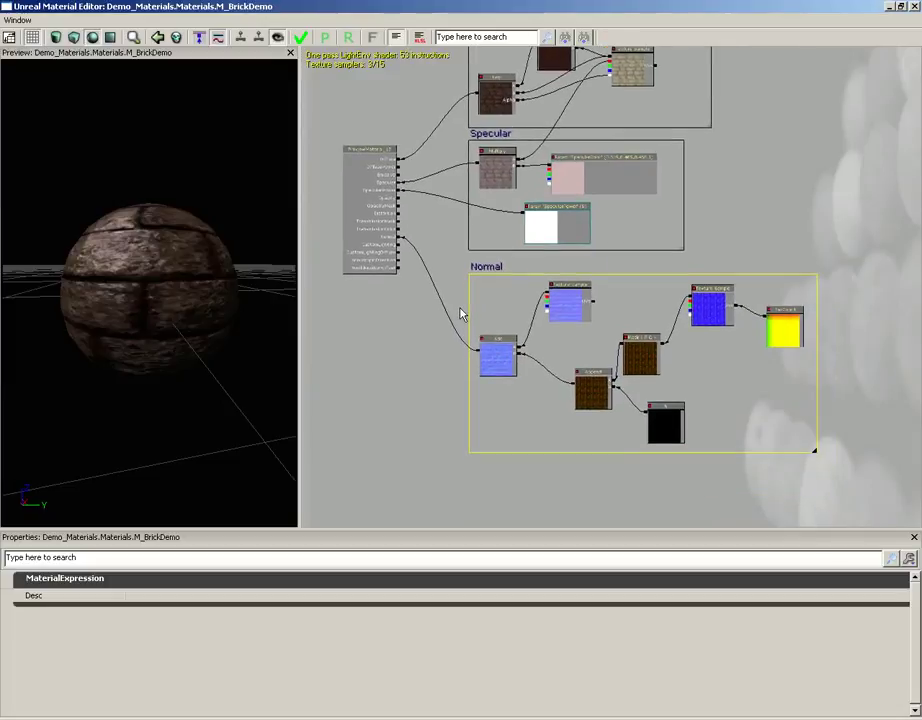
Apply the changes to the M_BrickDemo material, then close the Material Editor and the Content Browser.
{"action": "left_click", "coordinate": [301, 39]}
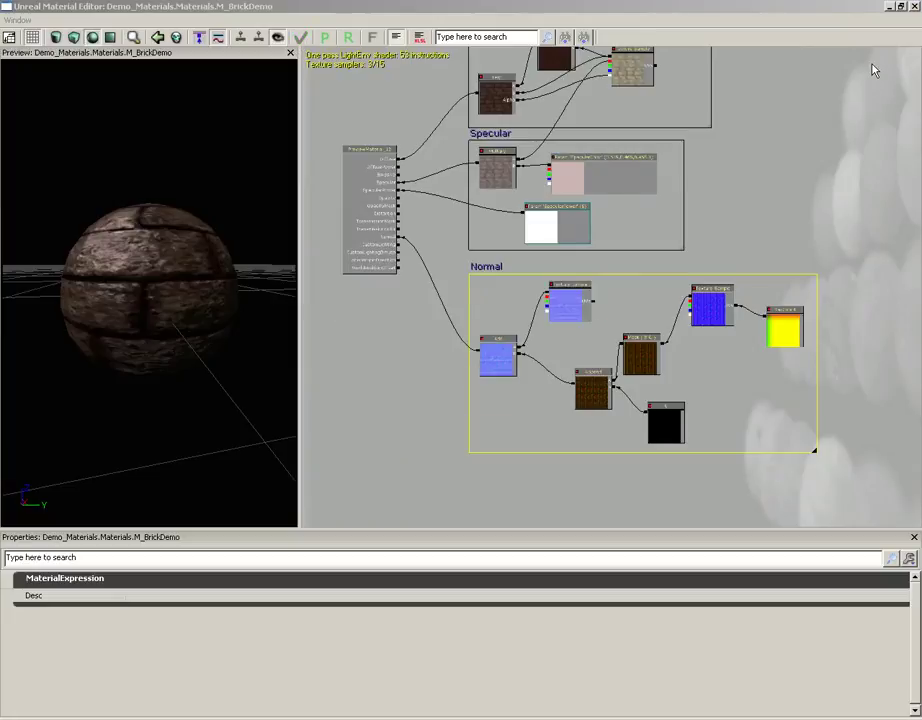
{"action": "left_click", "coordinate": [911, 7]}
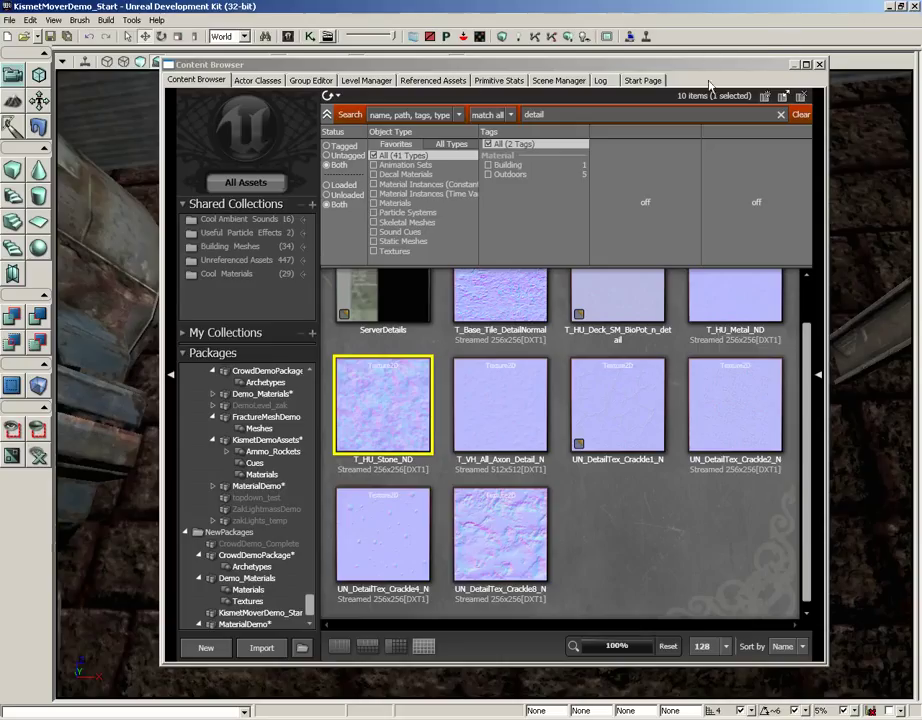
{"action": "left_click", "coordinate": [821, 66]}
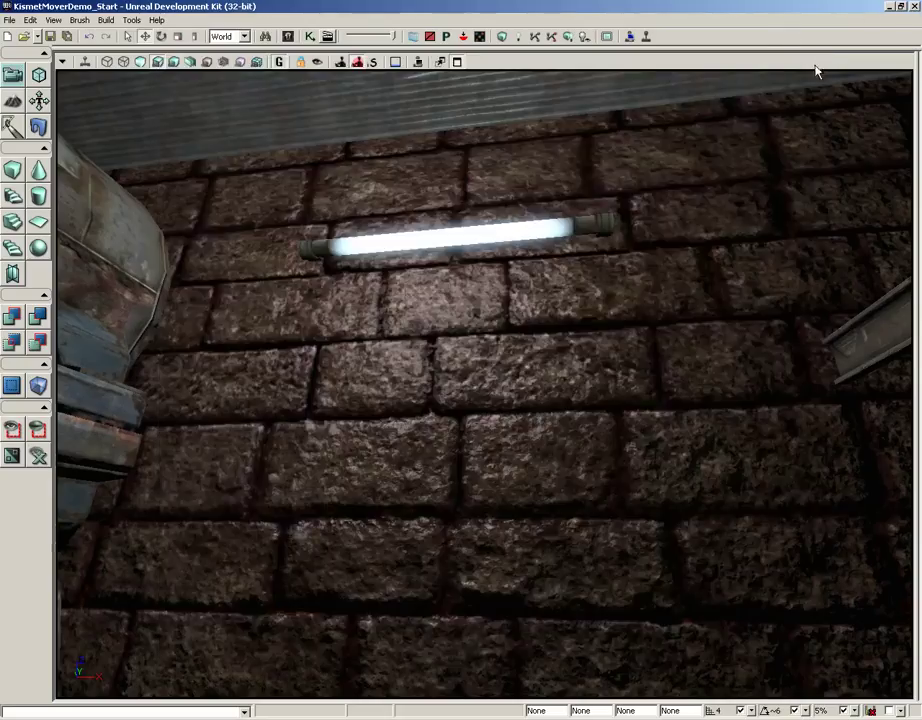
Move up to the brick wall in the level and examine its surface detail under the fluorescent light.
{"action": "right_click_drag", "start_coordinate": [584, 290], "coordinate": [605, 319]}
{"action": "left_click_drag", "start_coordinate": [563, 291], "coordinate": [535, 208]}
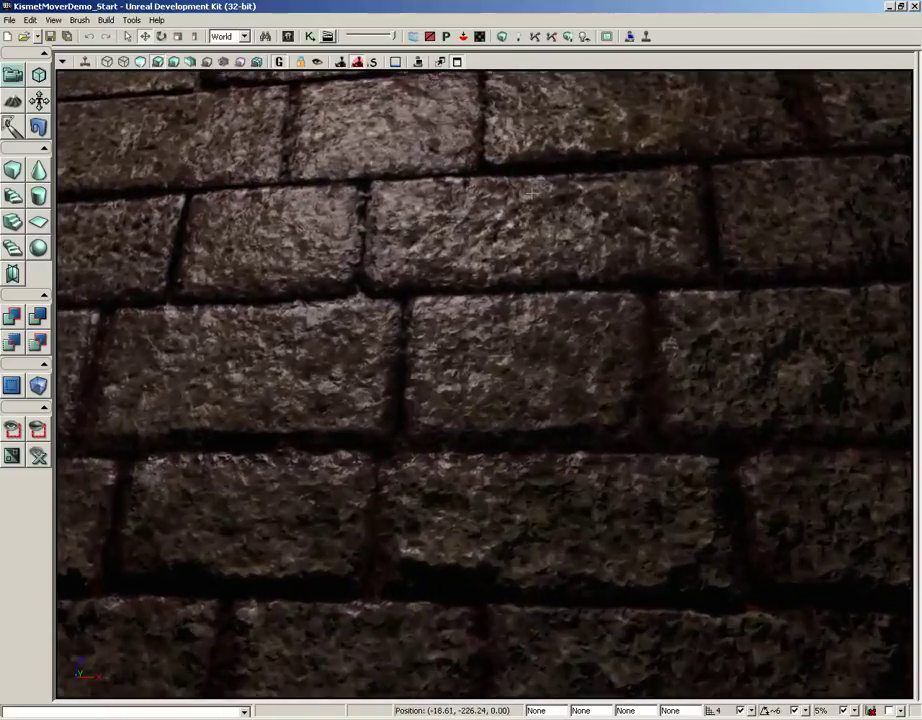
{"action": "right_click_drag", "start_coordinate": [556, 308], "coordinate": [560, 273]}
{"action": "left_click_drag", "start_coordinate": [547, 291], "coordinate": [548, 320]}
{"action": "right_click_drag", "start_coordinate": [500, 300], "coordinate": [490, 369]}
{"action": "left_click_drag", "start_coordinate": [490, 369], "coordinate": [443, 377]}
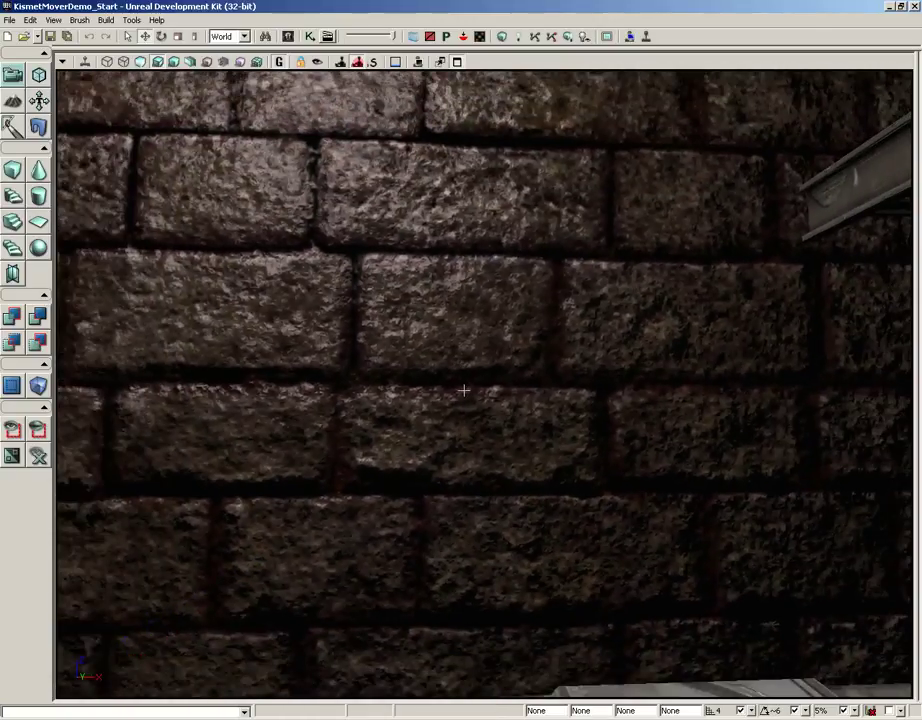